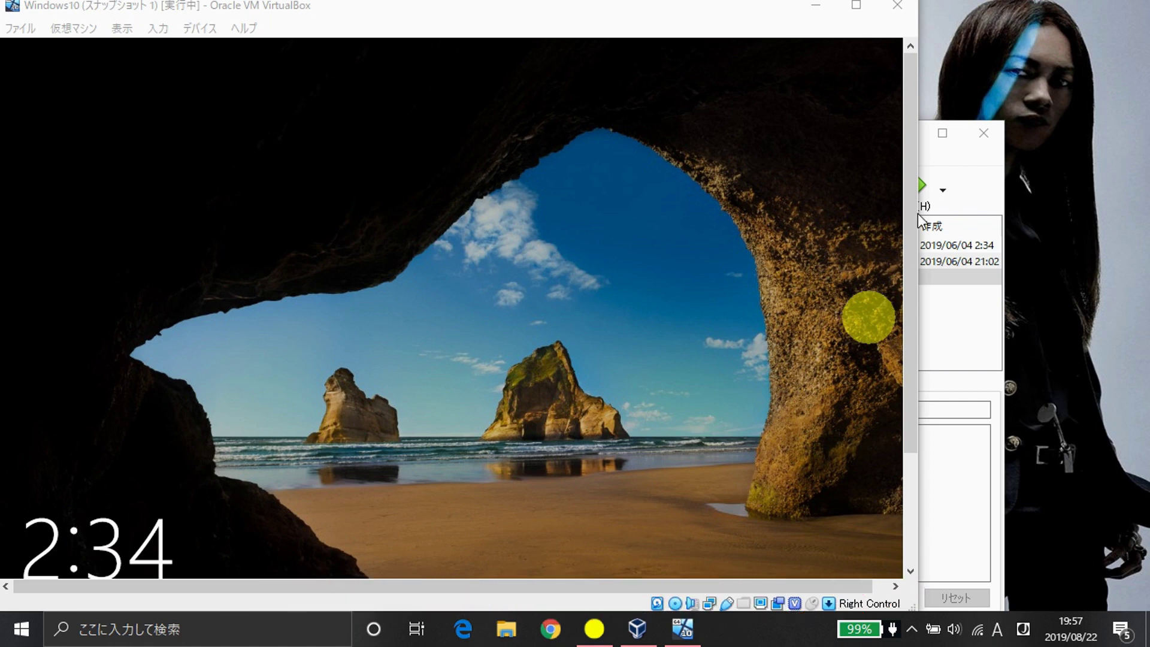
- Dismiss the Windows 10 guest's lock screen to reach the test user's password prompt
click(972, 181)
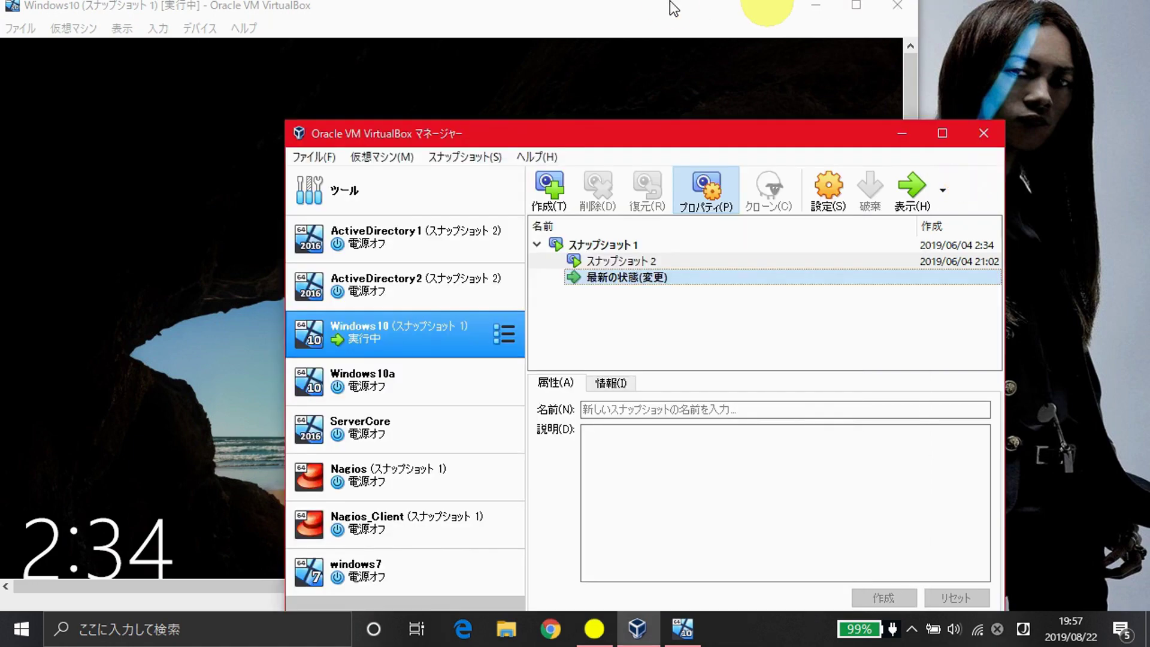
click(666, 3)
click(450, 307)
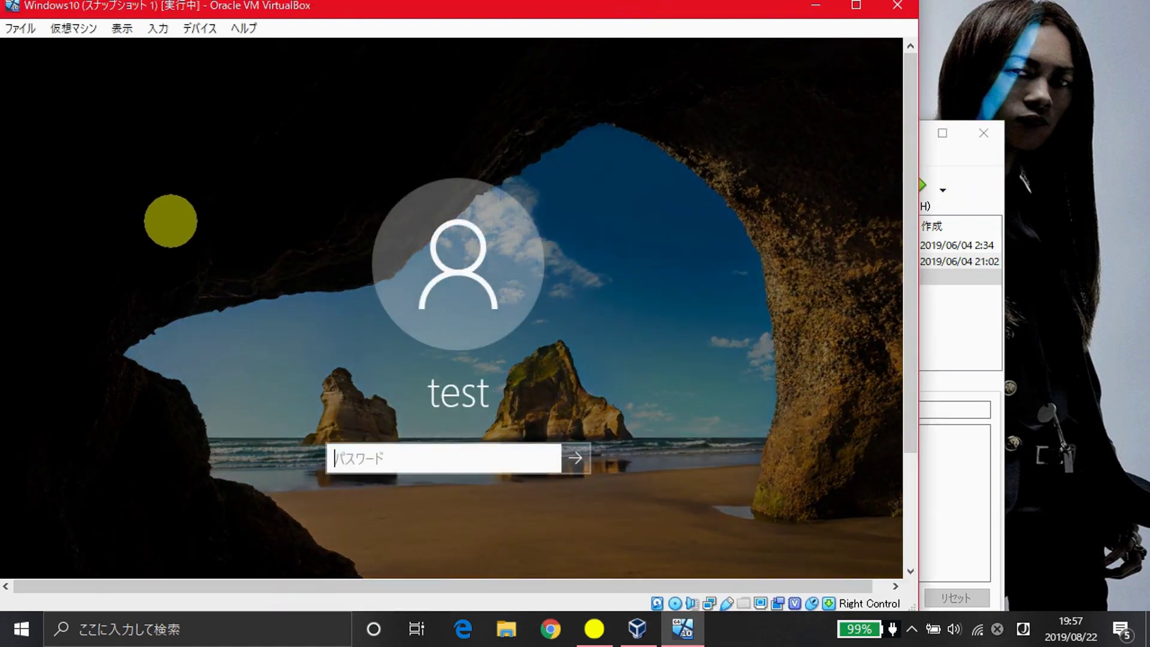
click(1000, 196)
click(398, 6)
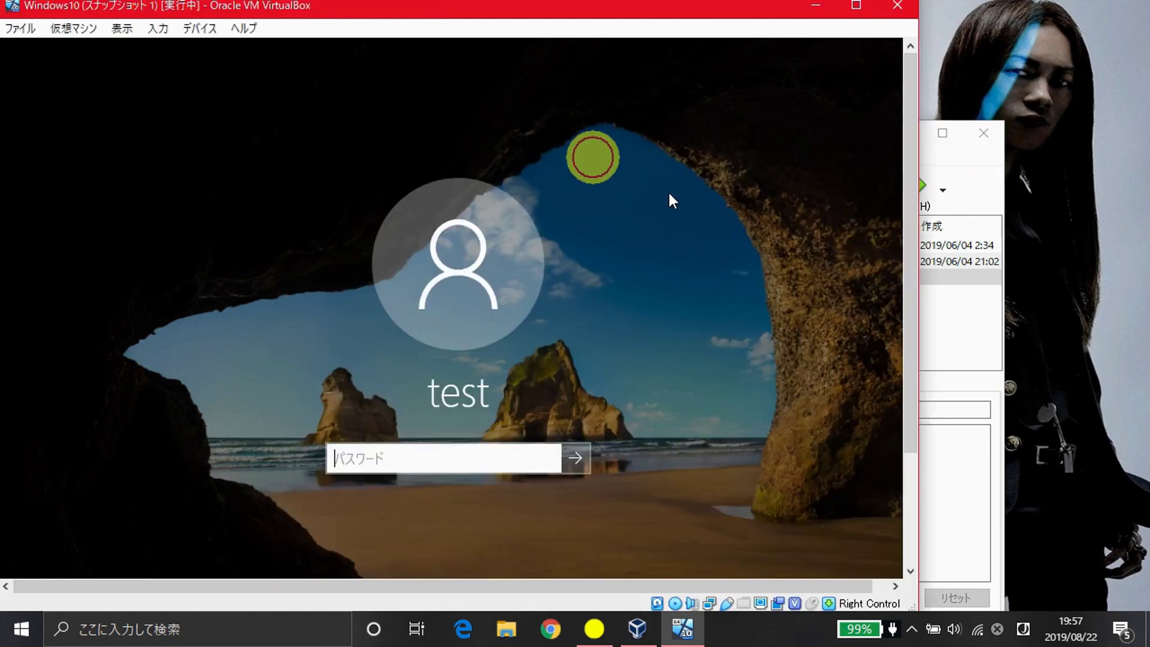
drag(911, 161, 932, 271)
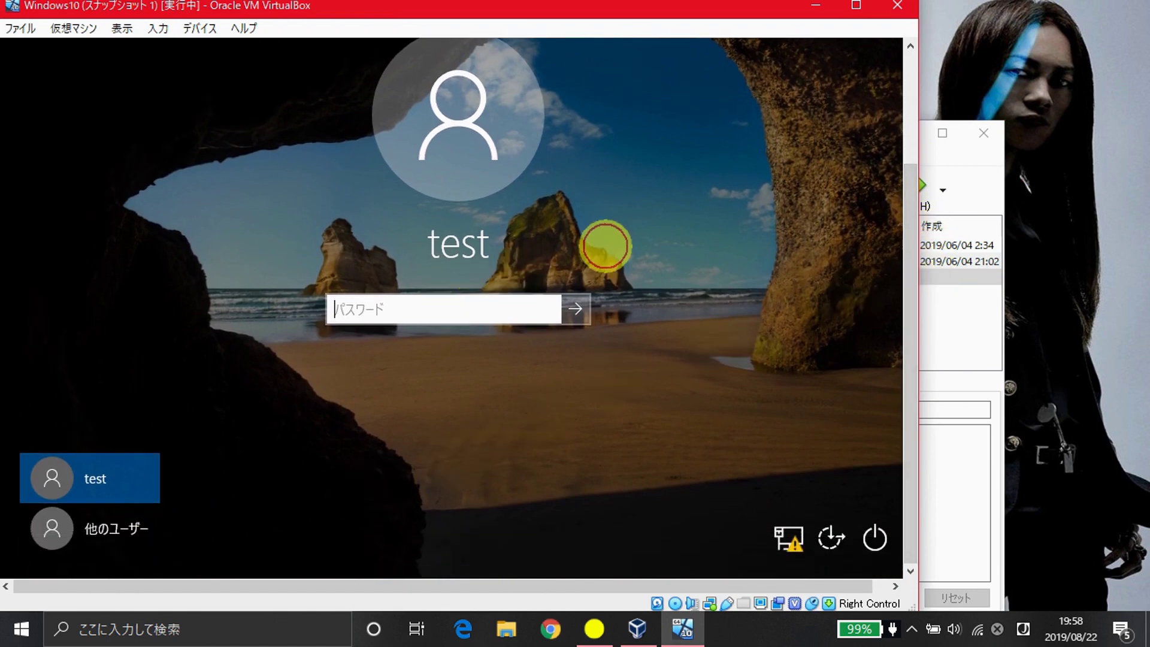
click(134, 78)
click(80, 519)
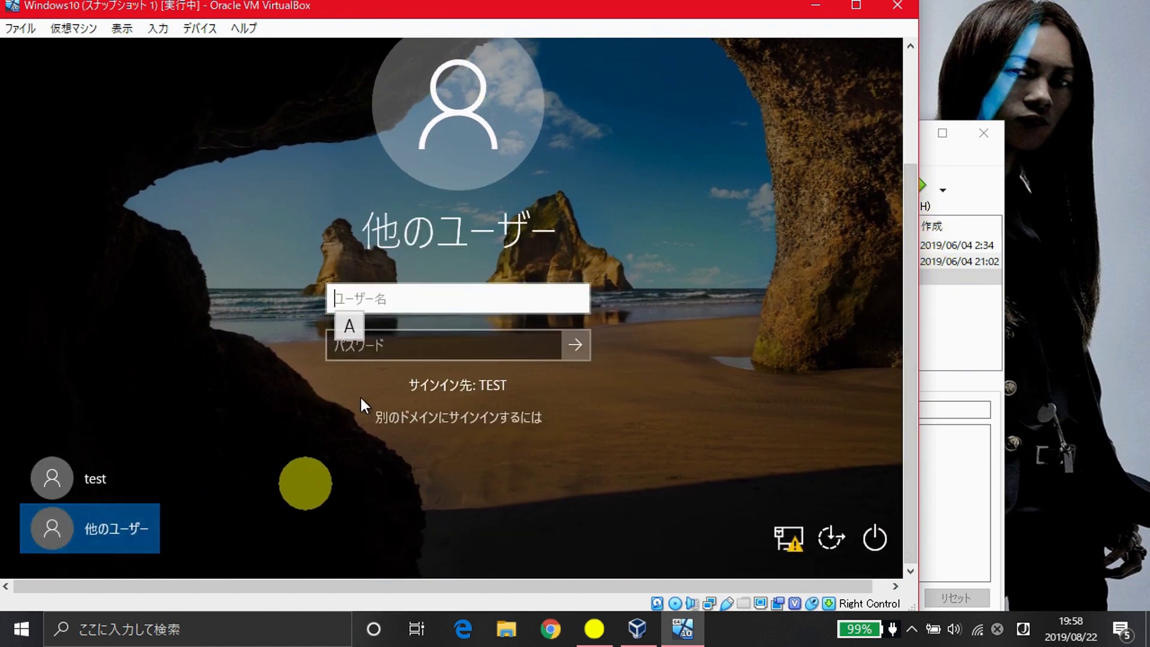
text(afdfa)
key(shift+Tab)
key(BackSpace)
key(BackSpace)
key(BackSpace)
key(BackSpace)
key(BackSpace)
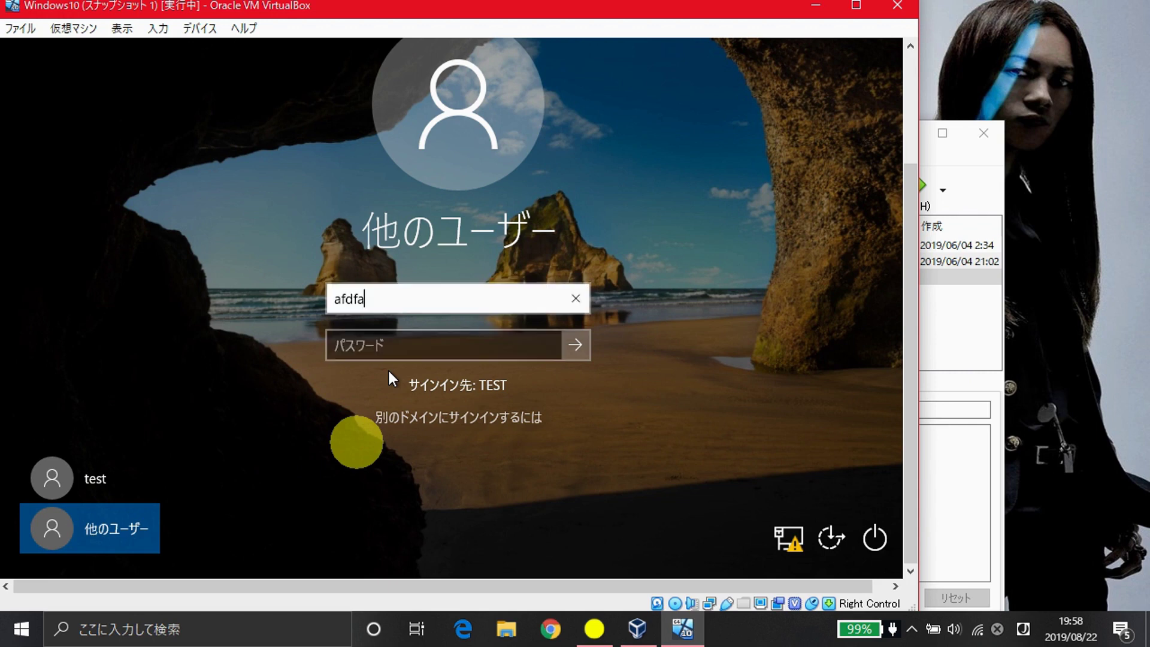
text(yuta)
key(Tab)
text(a)
key(Return)
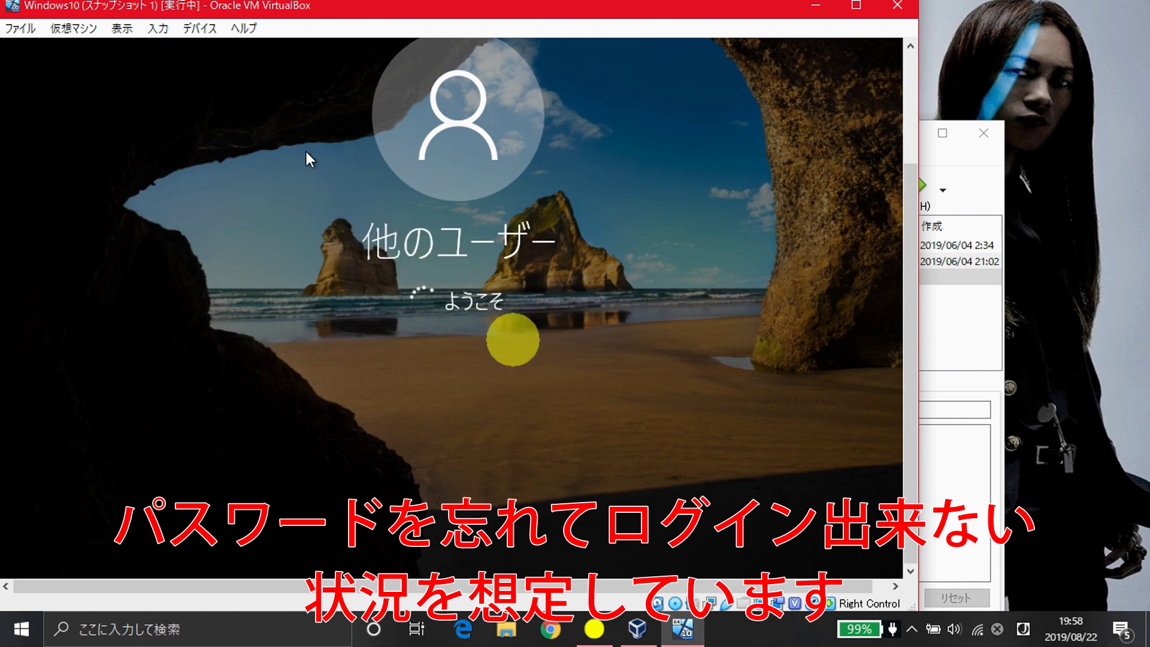
key(Return)
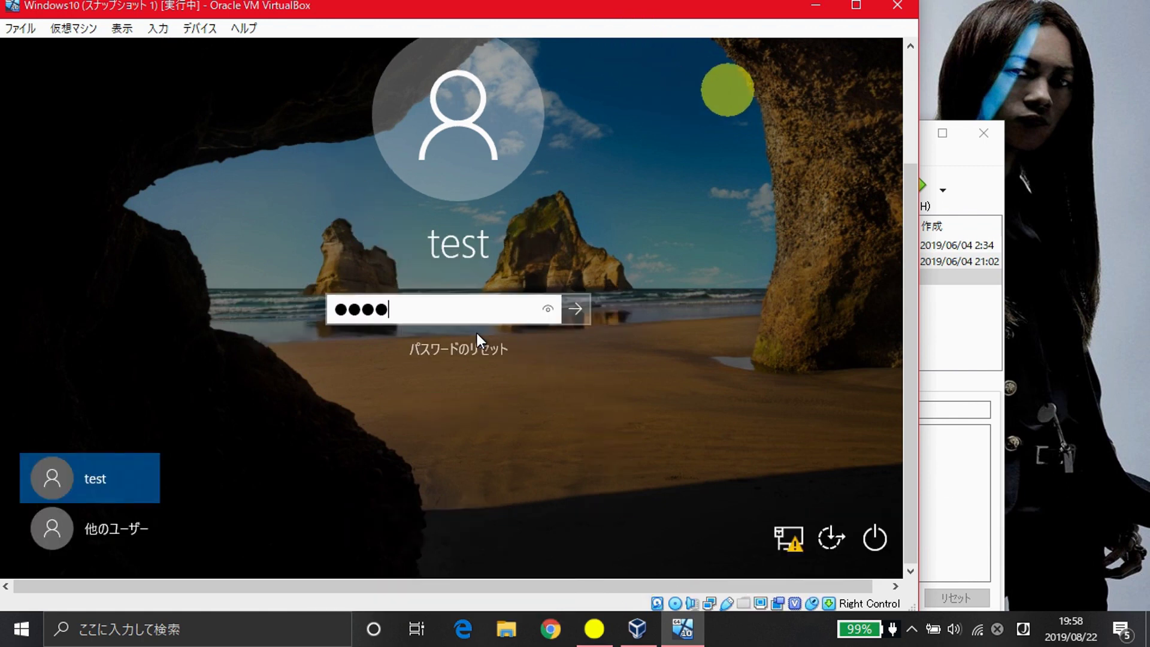
- Retry the wrong password twice, dismissing each error, then minimize the VM window
key(Return)
click(477, 333)
key(Return)
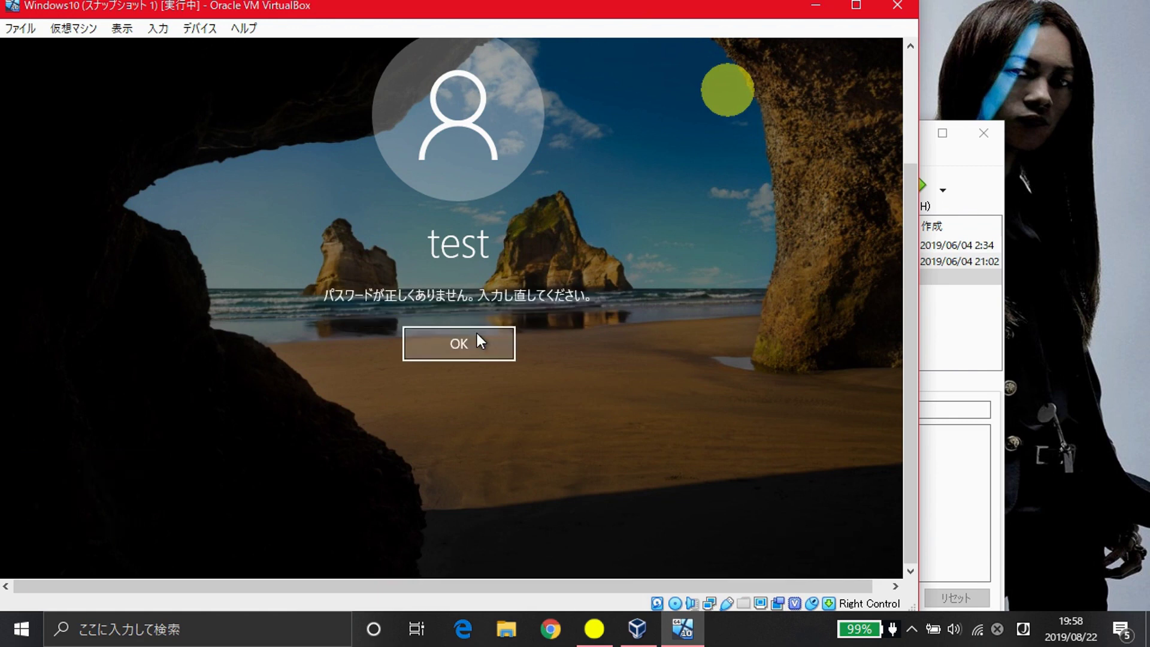
click(476, 333)
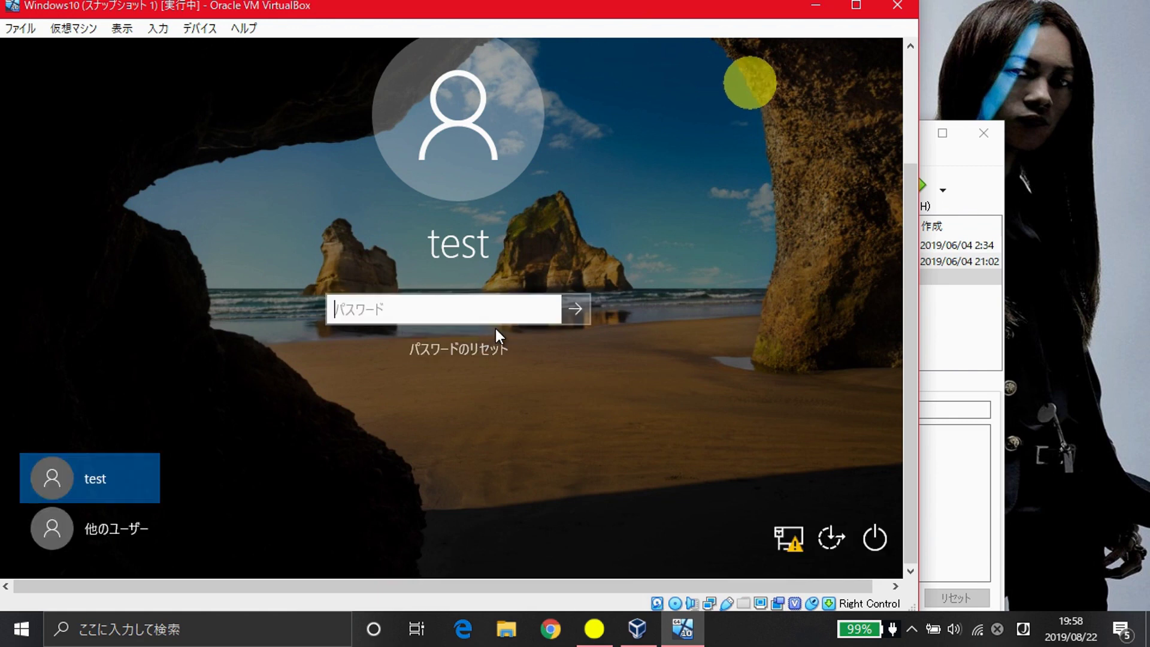
click(815, 4)
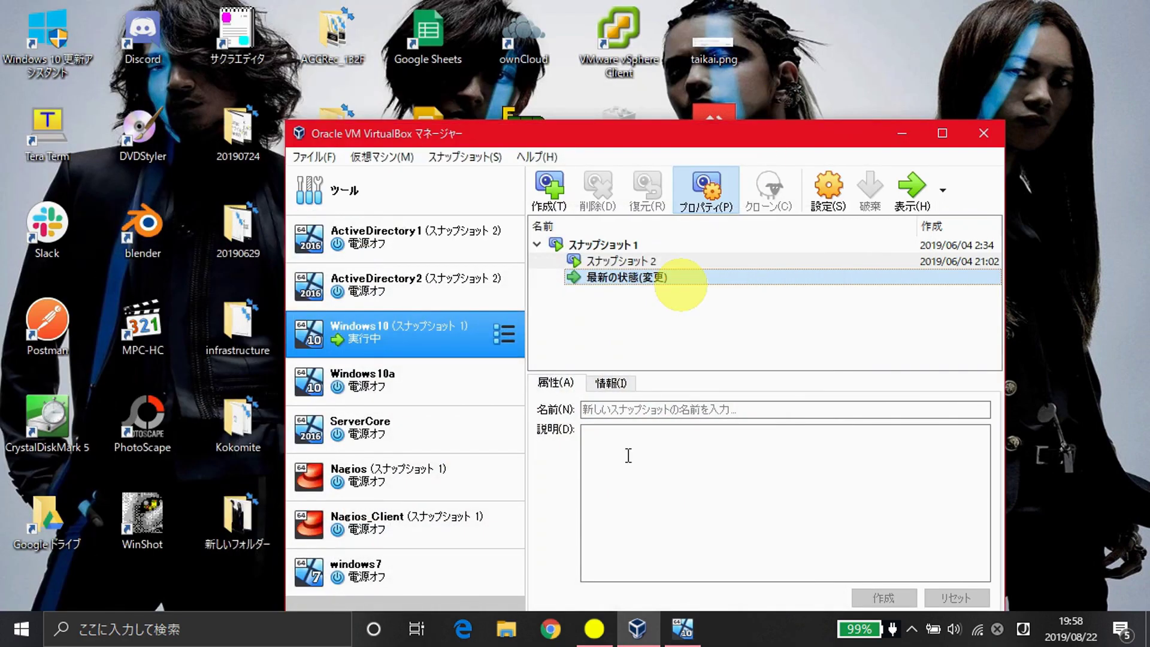
- Search Google in Chrome for 'lazesoft recovery my password'
click(561, 629)
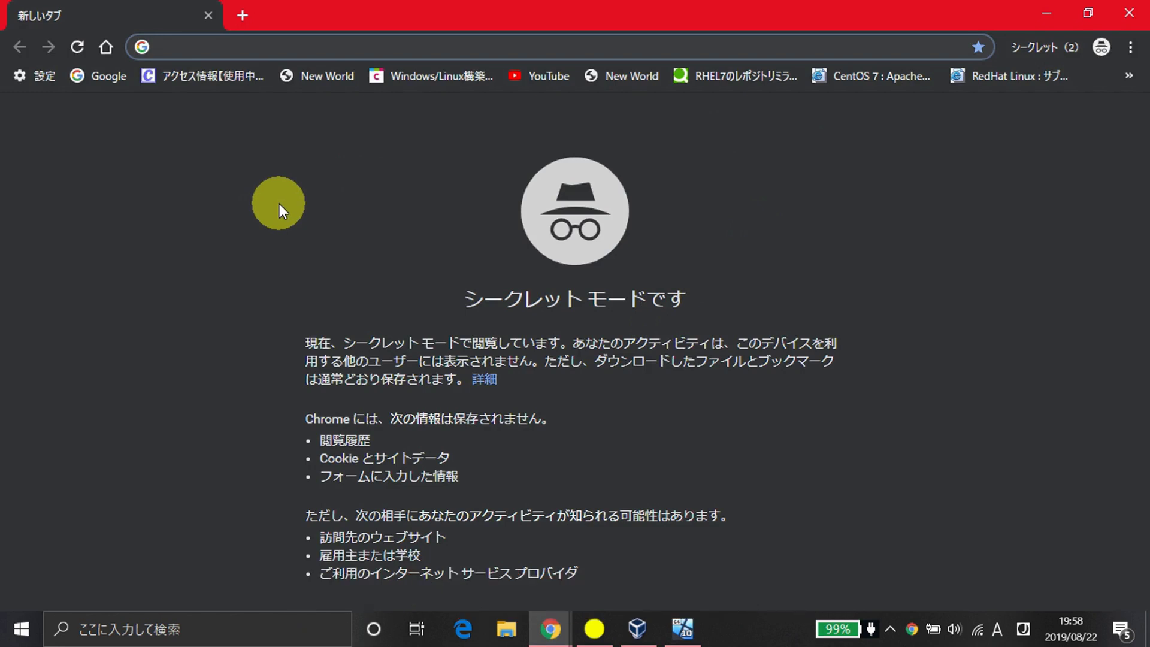
text(lazesoft )
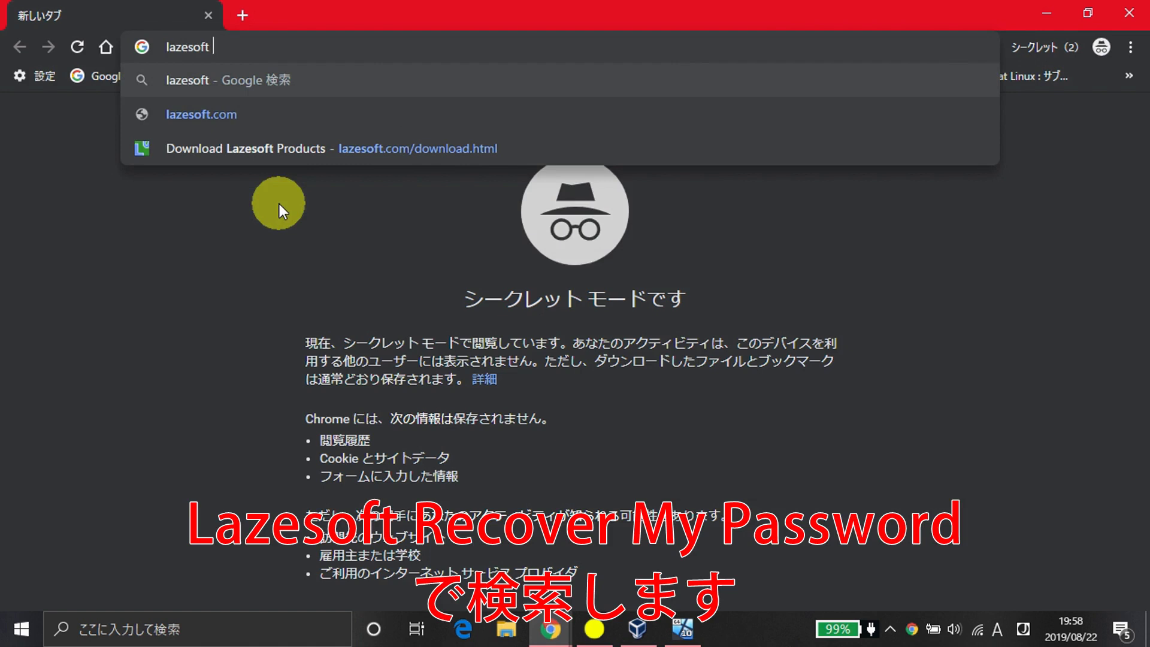
text(re)
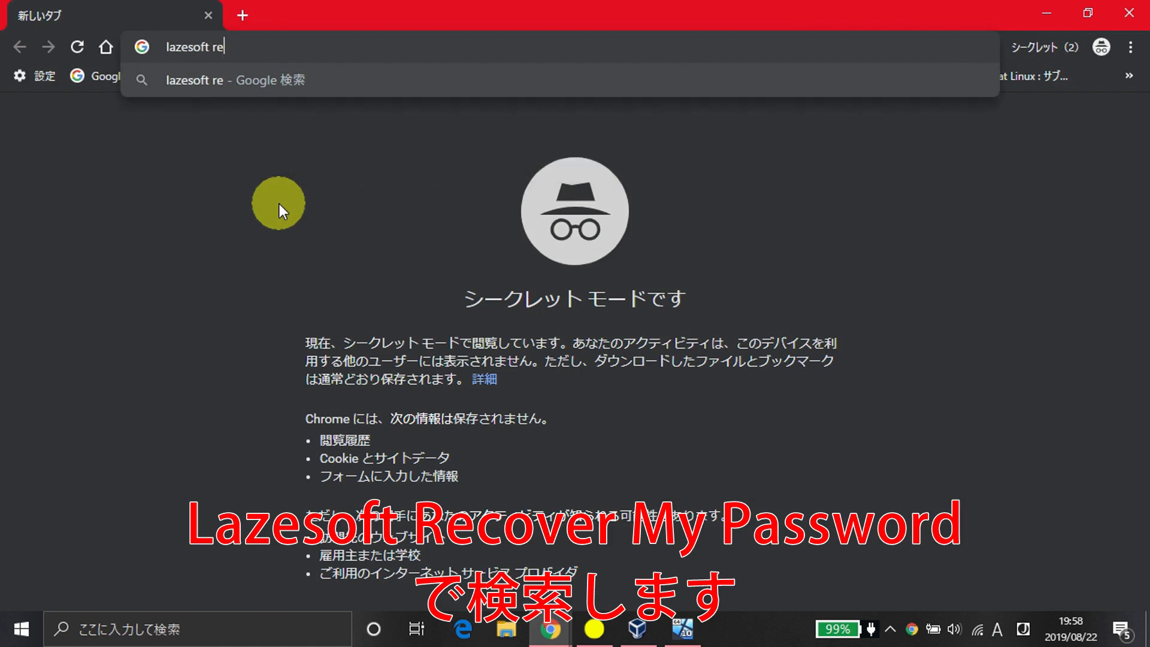
text(cove)
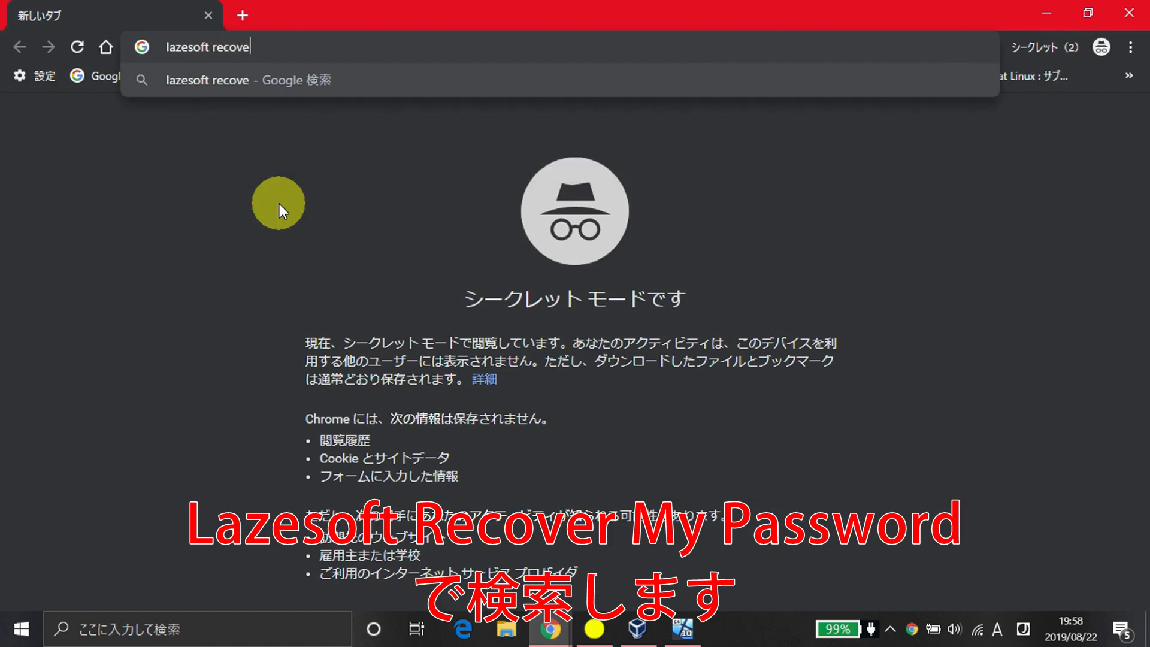
text(ry my password)
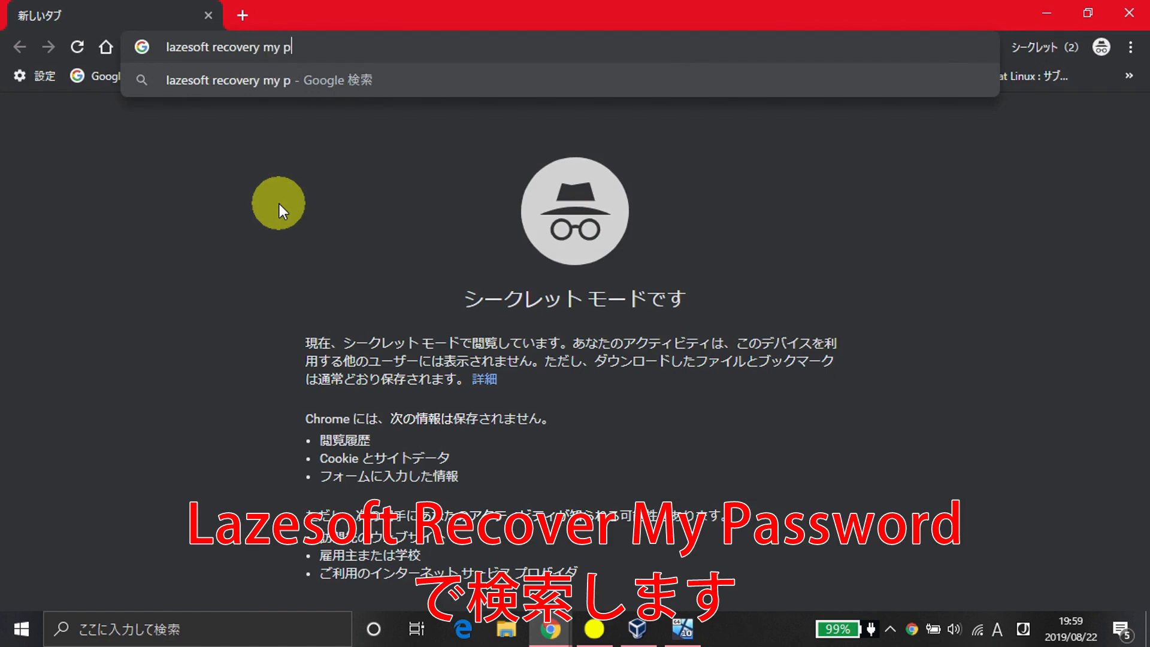
key(Return)
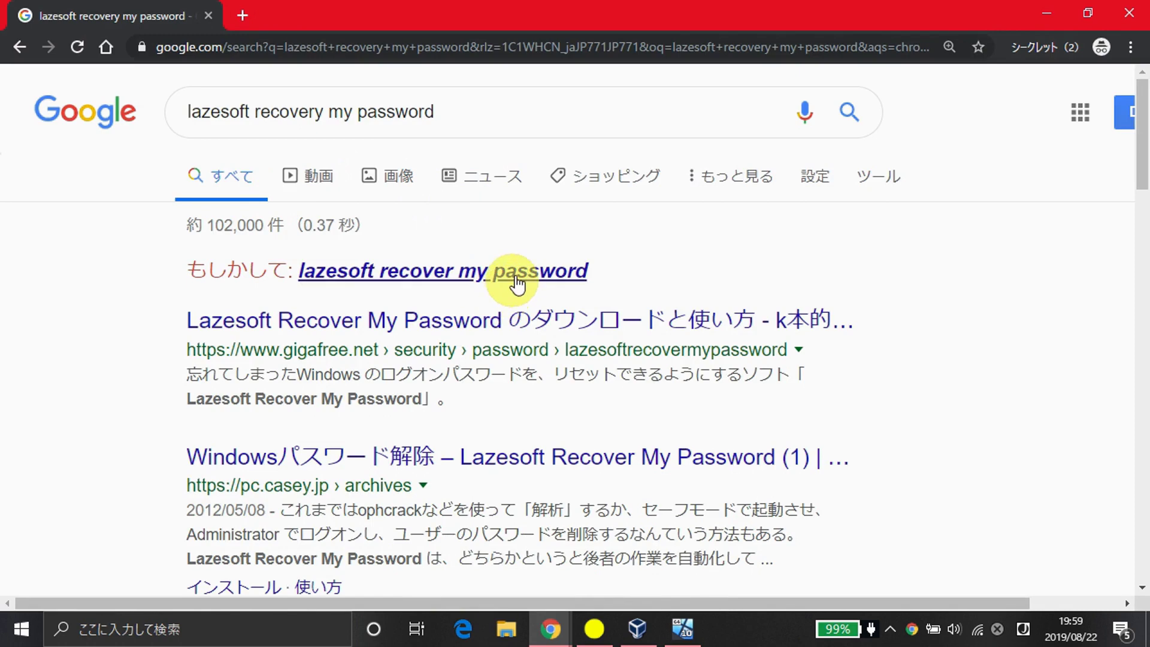
- Search the corrected spelling 'lazesoft recover my password' instead
click(513, 276)
scroll(515, 281, down, 3)
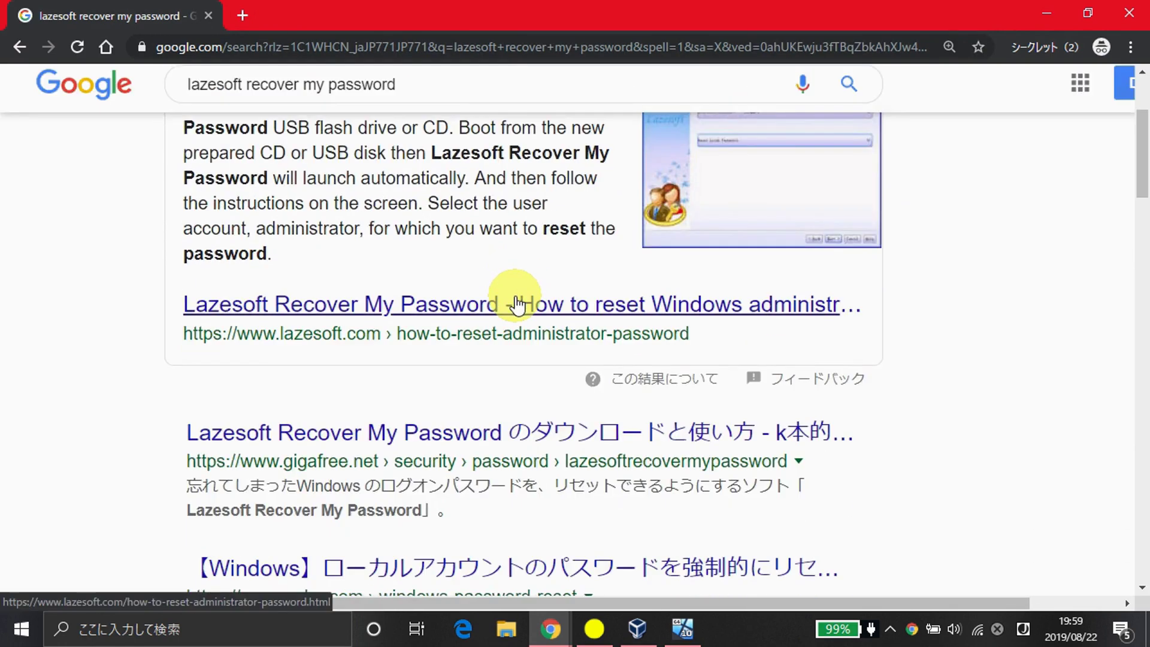
scroll(519, 305, up, 2)
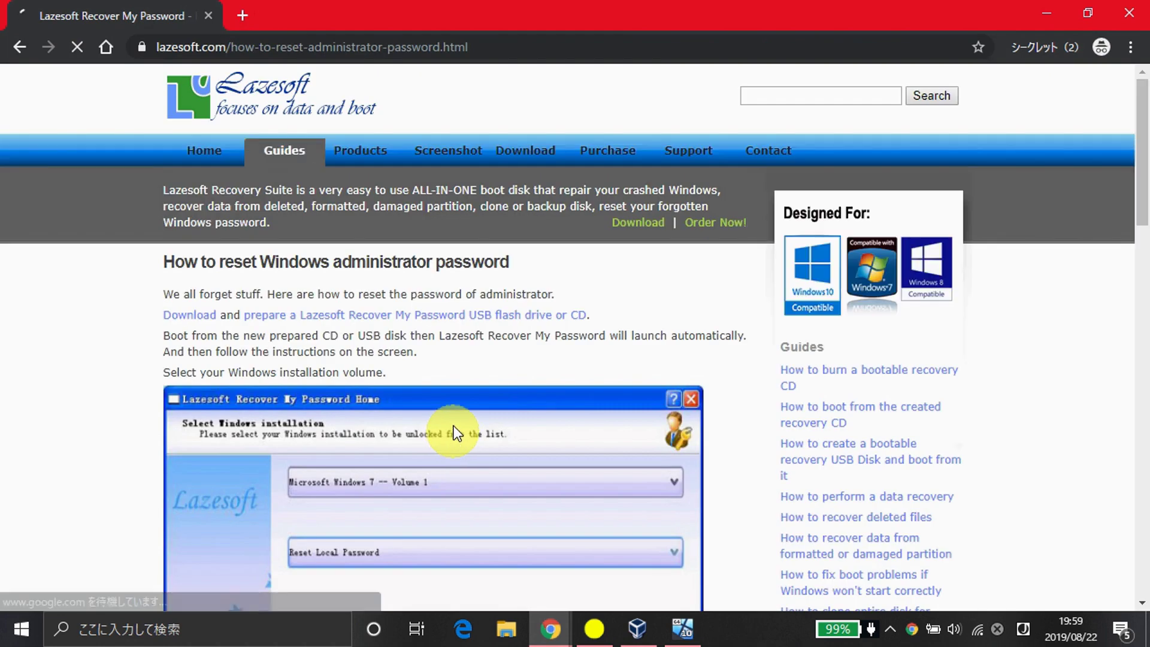
- Open Lazesoft's password reset guide and follow its Download link
middle_click(562, 354)
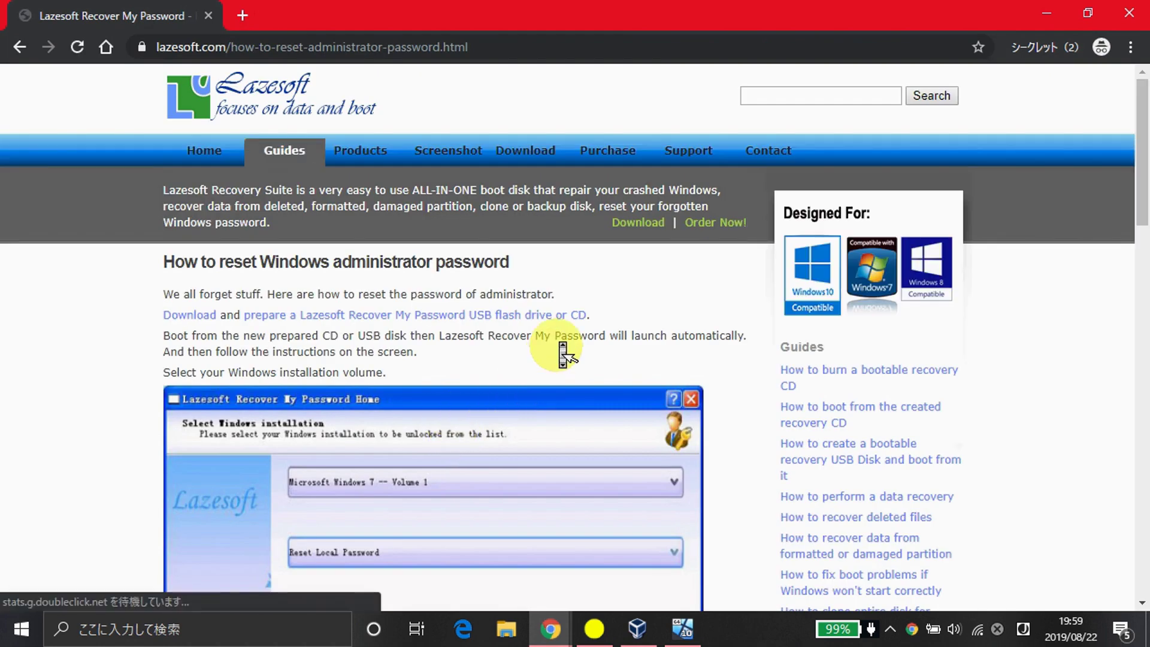
scroll(562, 354, down, 20)
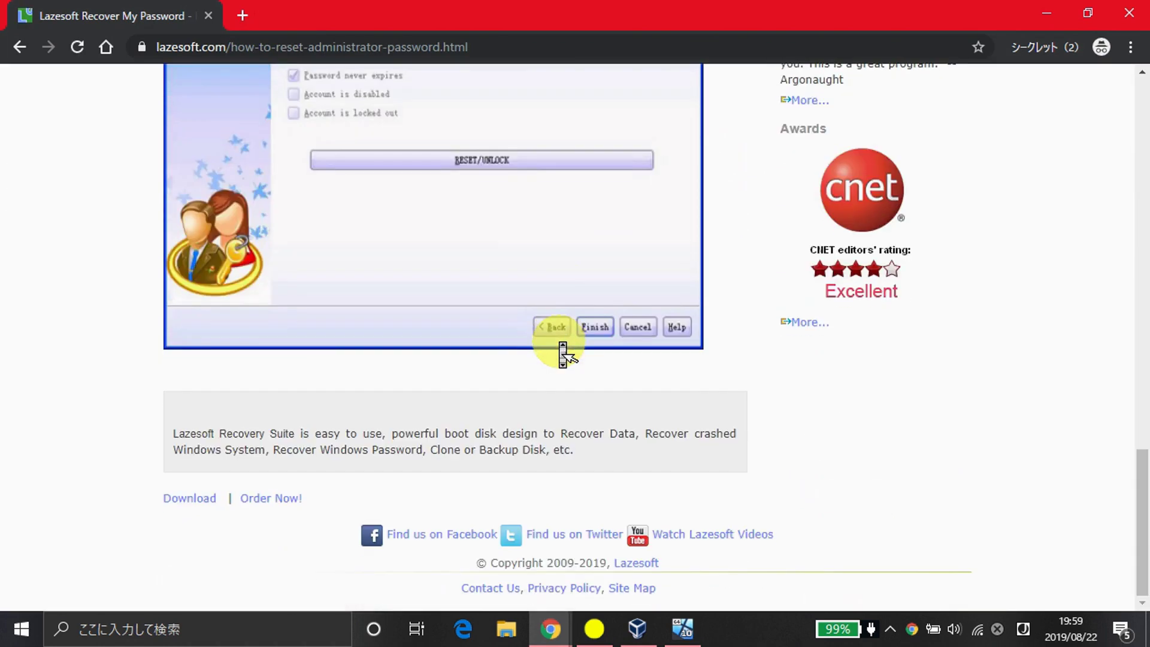
scroll(563, 354, up, 20)
scroll(562, 355, up, 7)
click(150, 326)
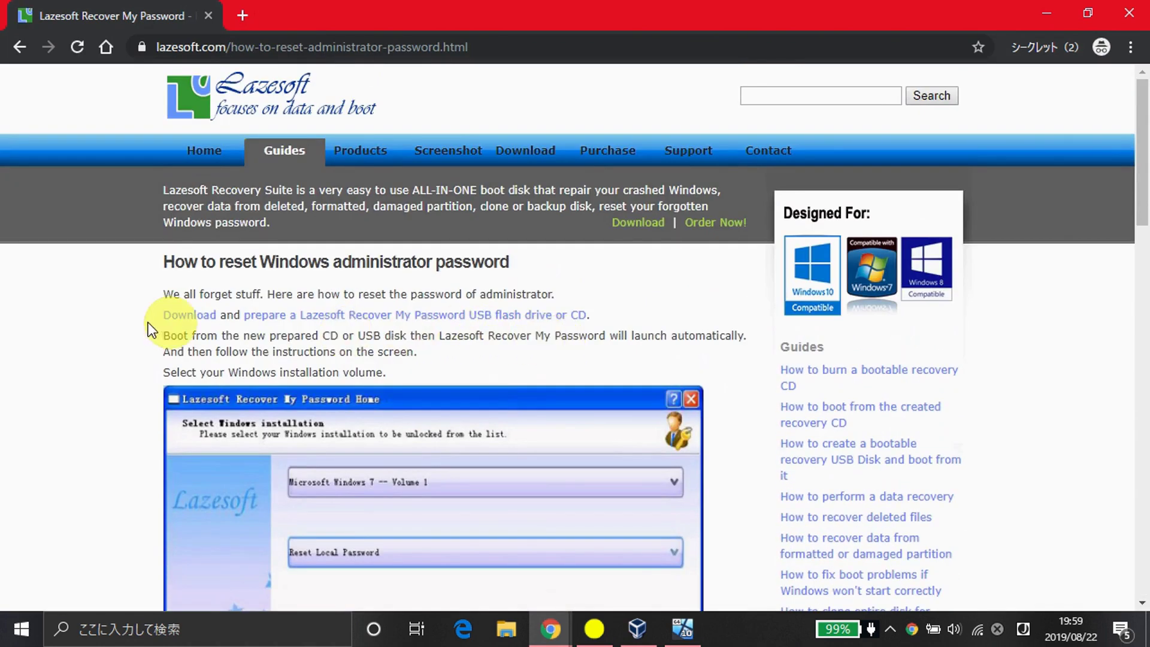
click(187, 316)
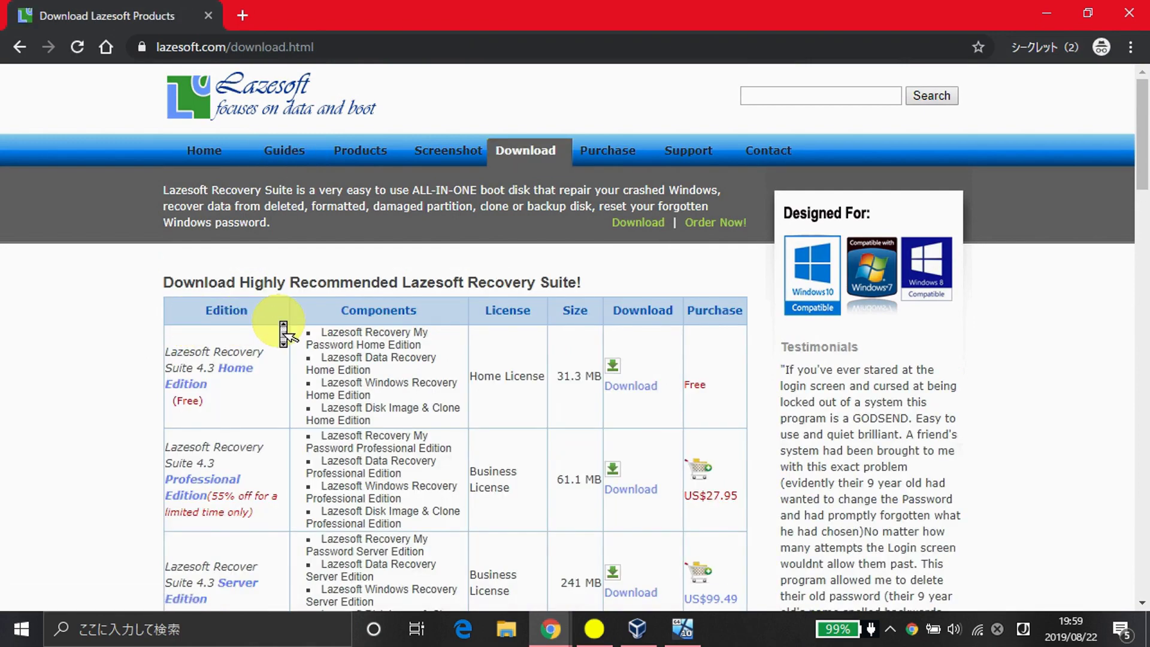
- Search the Lazesoft download page for 'my pas'
scroll(283, 334, down, 3)
scroll(283, 334, up, 3)
scroll(283, 333, down, 12)
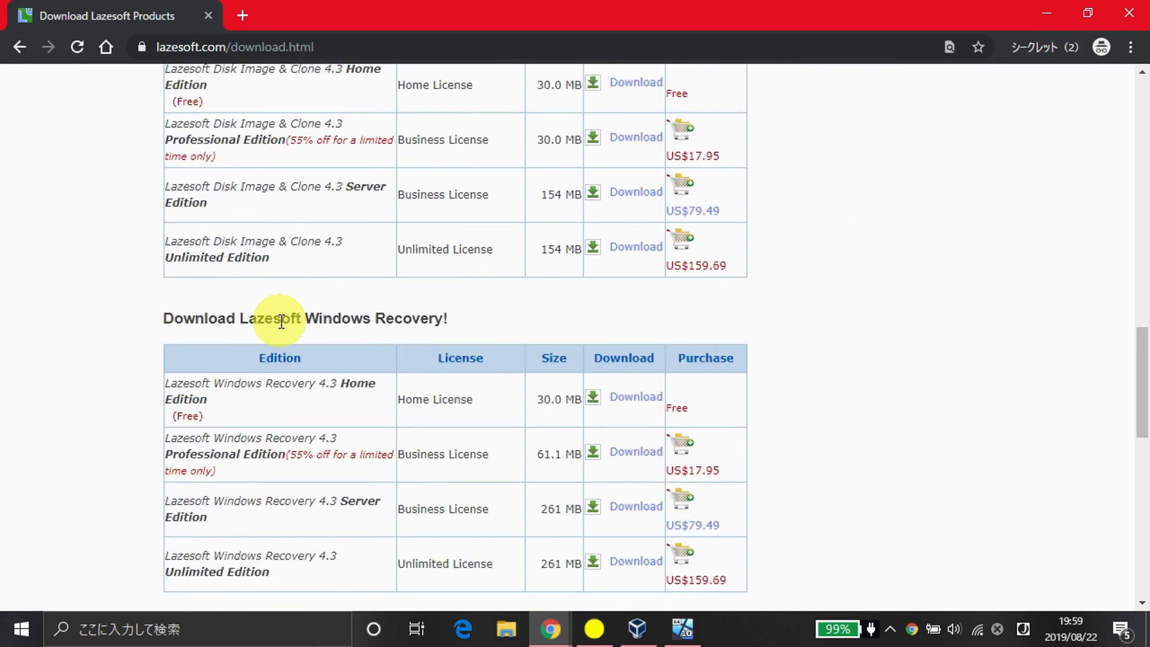
key(ctrl+f)
text(my pass)
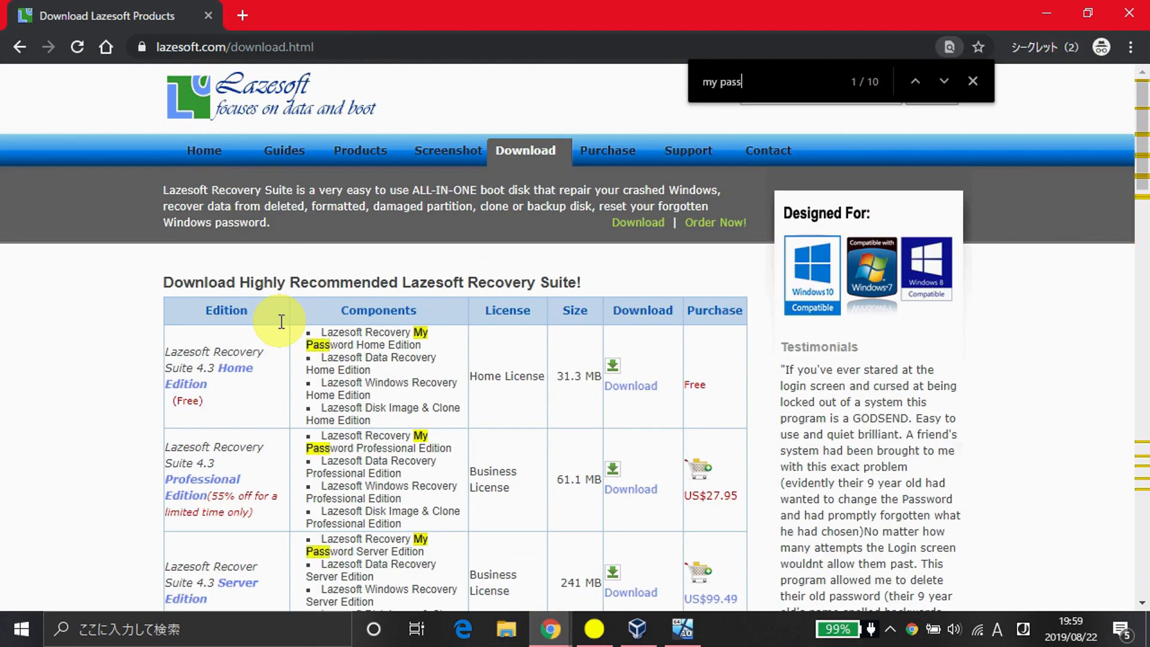
- Scroll to the Recover My Password table and choose the Home License download
middle_click(319, 323)
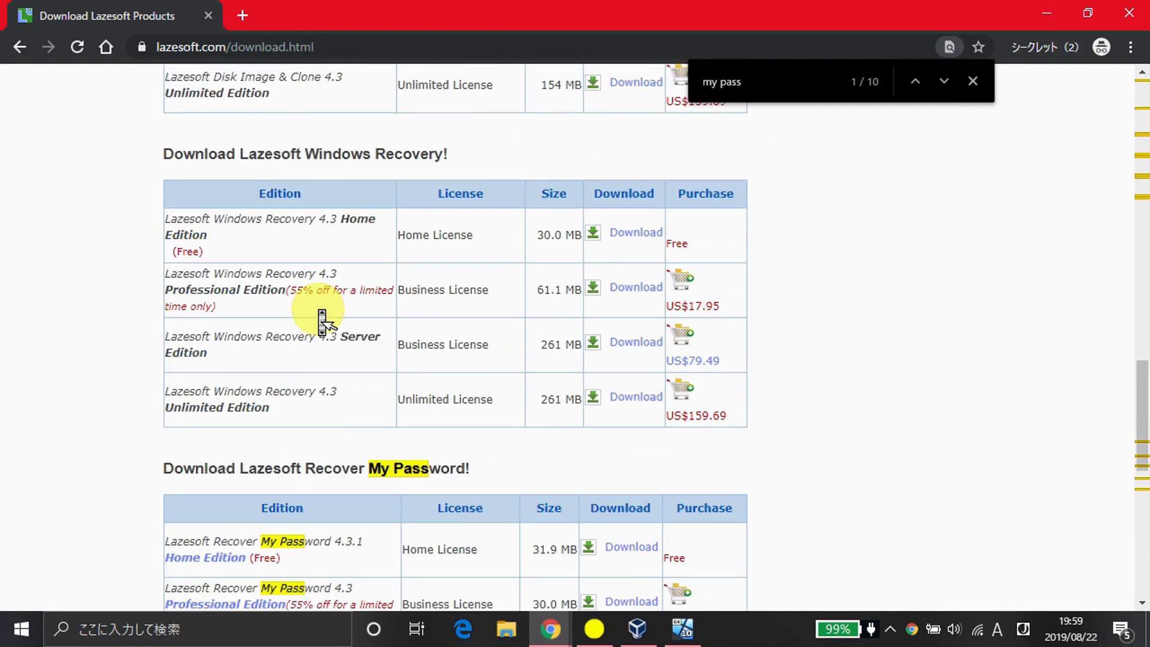
click(322, 324)
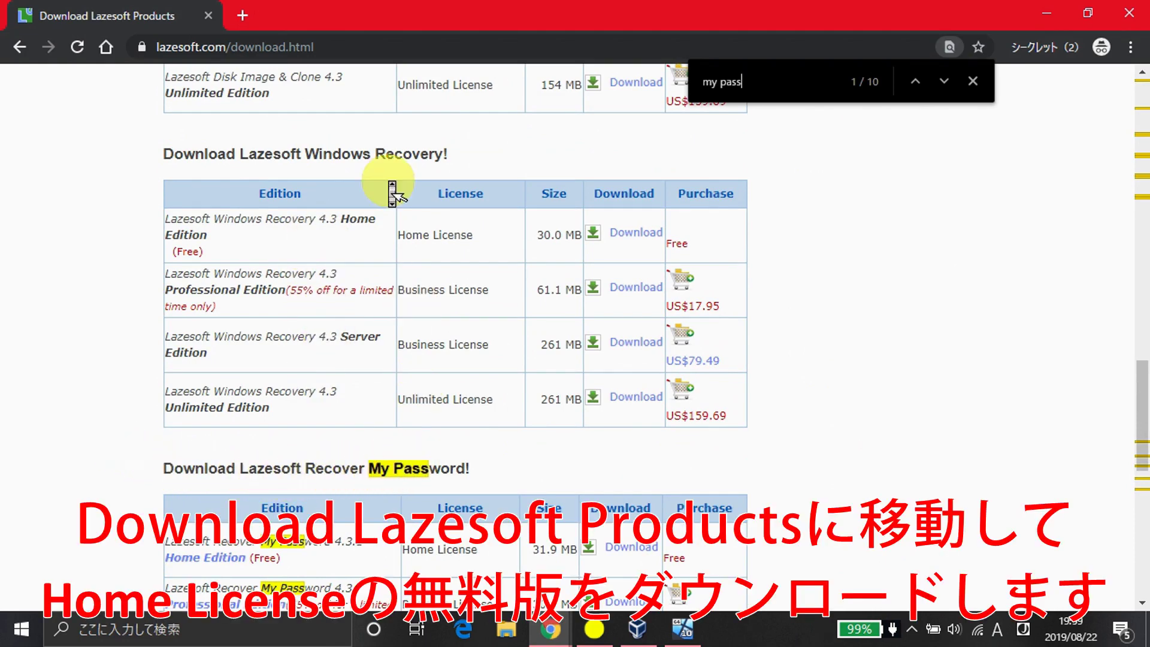
scroll(389, 188, up, 5)
middle_click(331, 237)
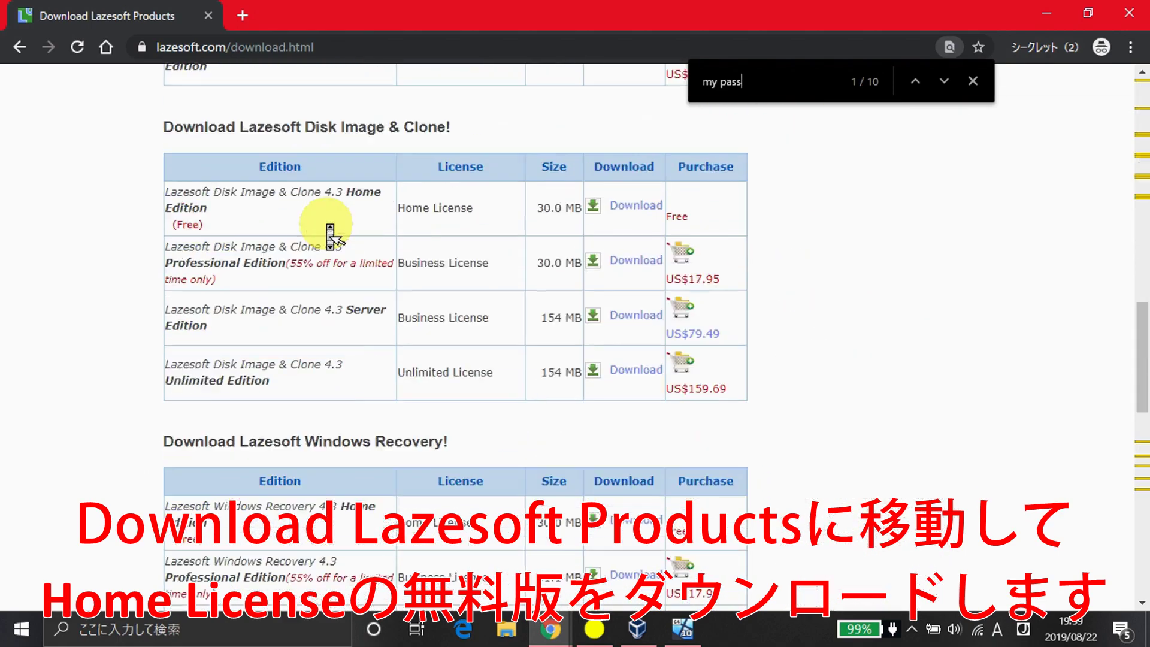
click(512, 157)
triple_click(501, 173)
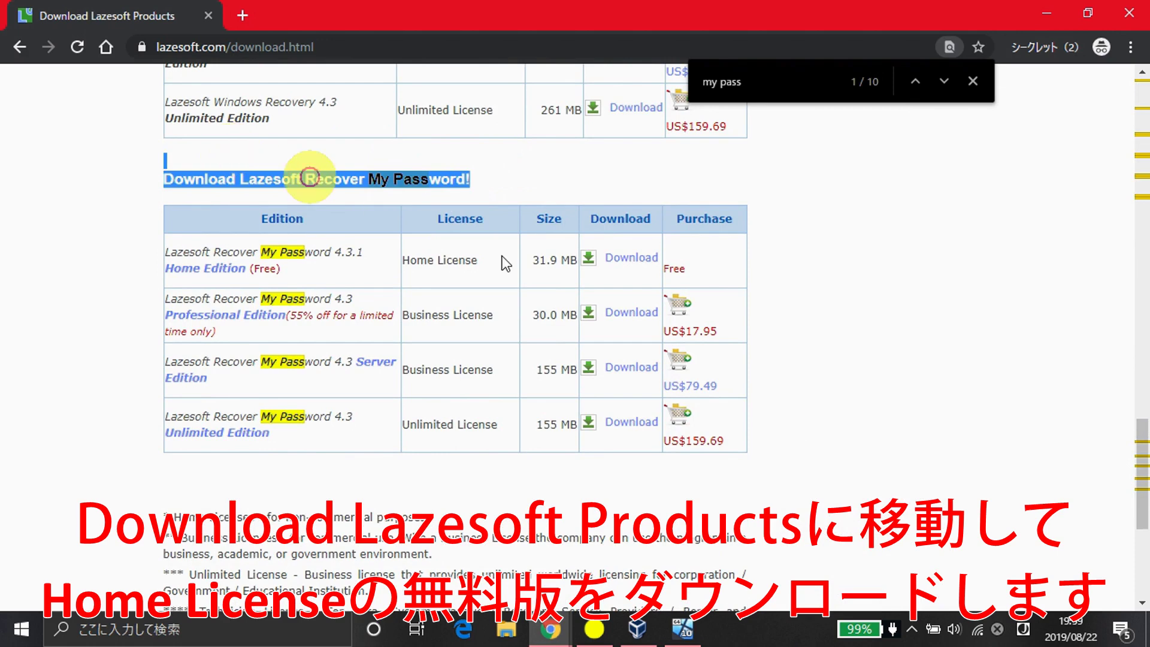
click(644, 257)
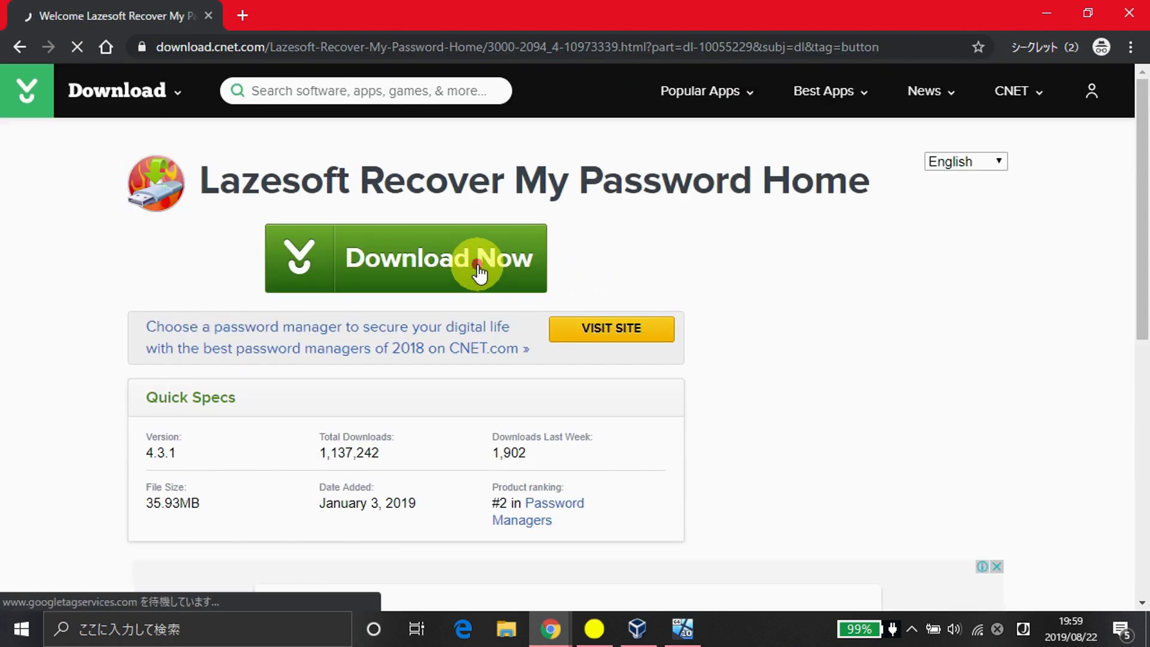
- Download the Recover My Password Home installer from CNET, run it and open its folder
click(479, 273)
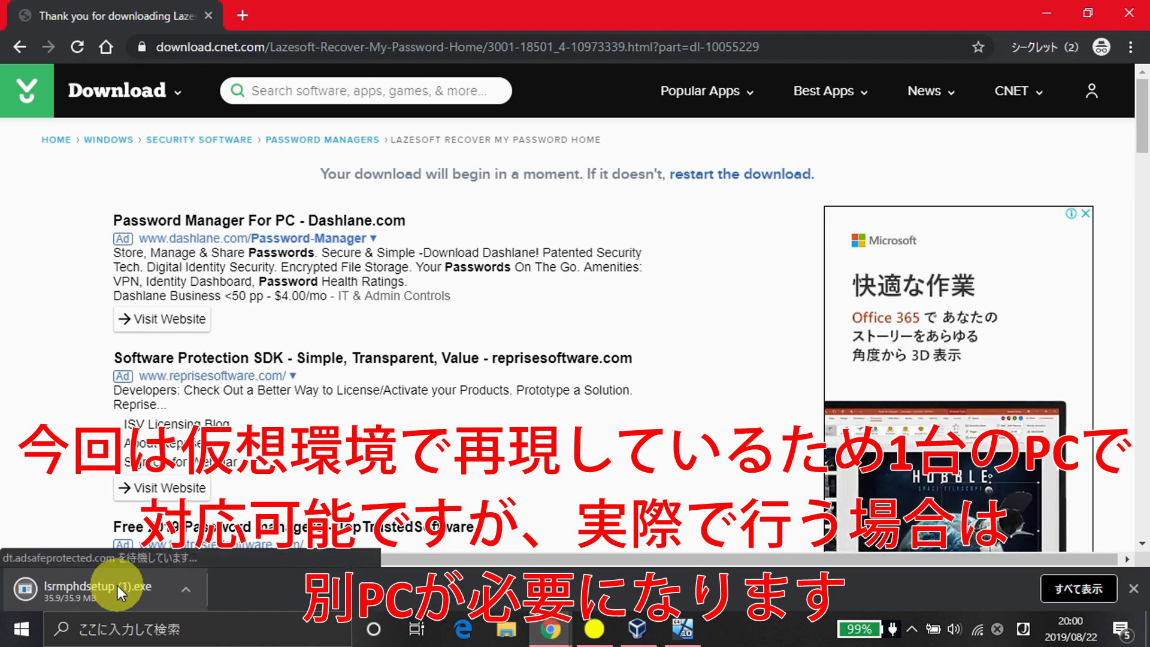
click(152, 594)
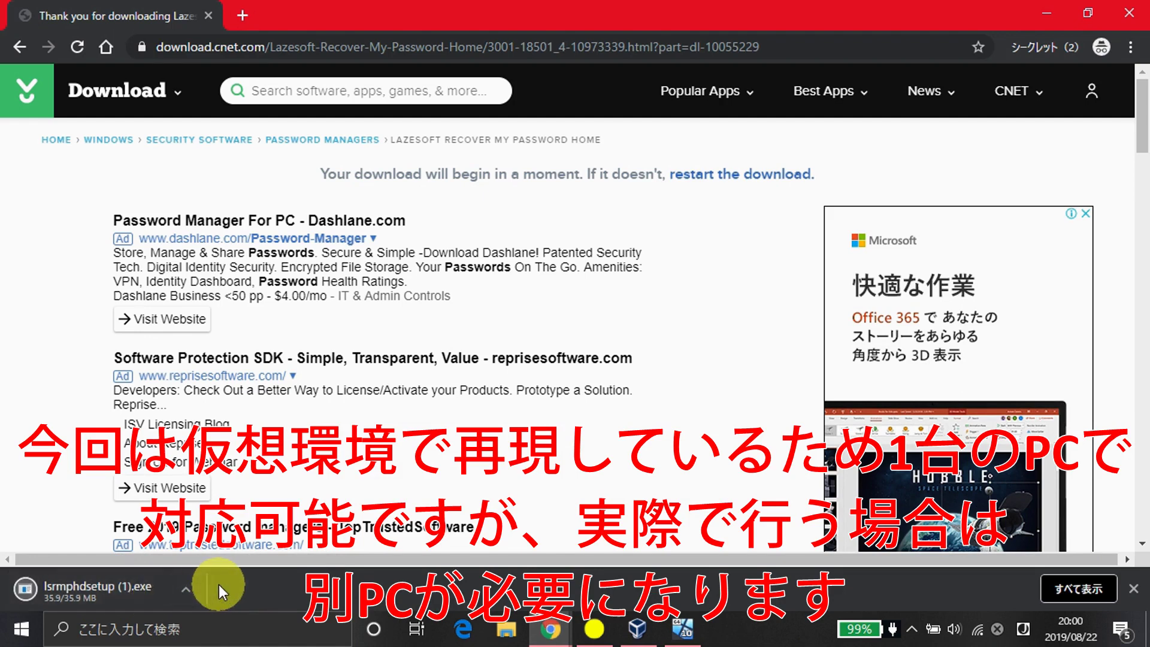
right_click(142, 583)
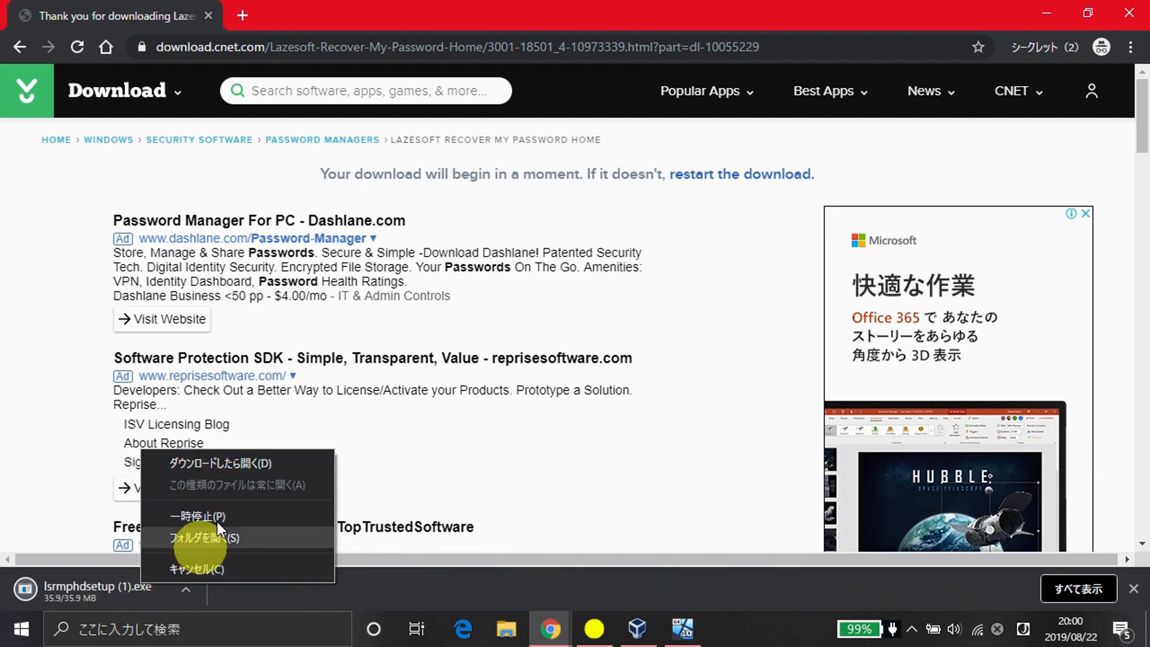
click(205, 537)
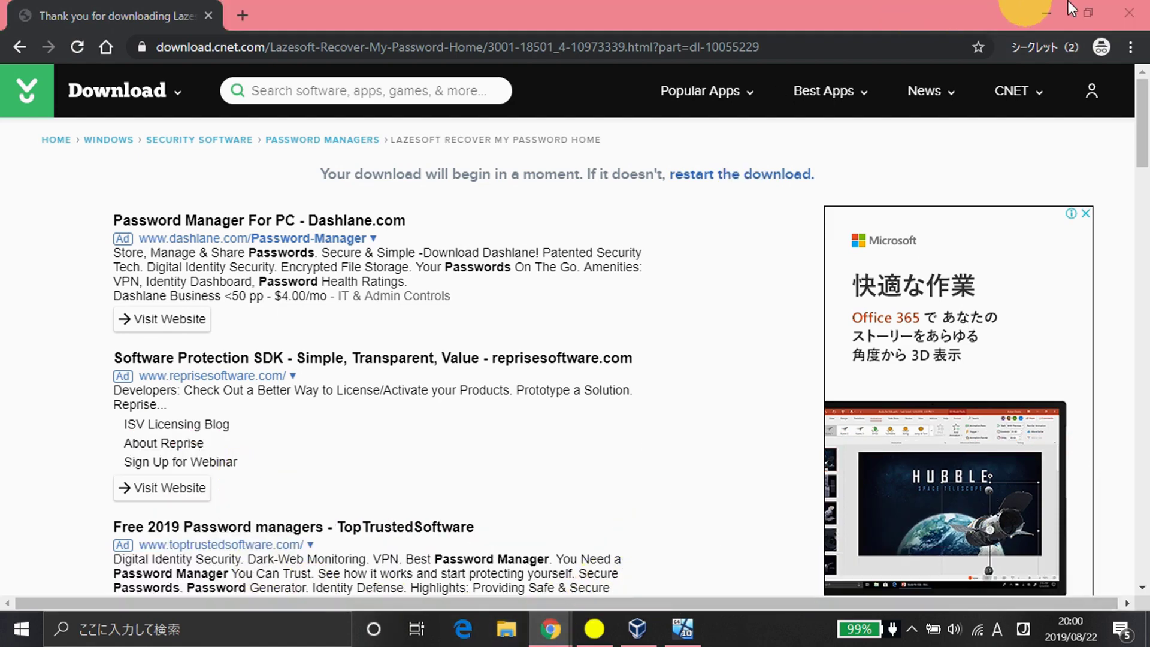
drag(893, 1, 767, 209)
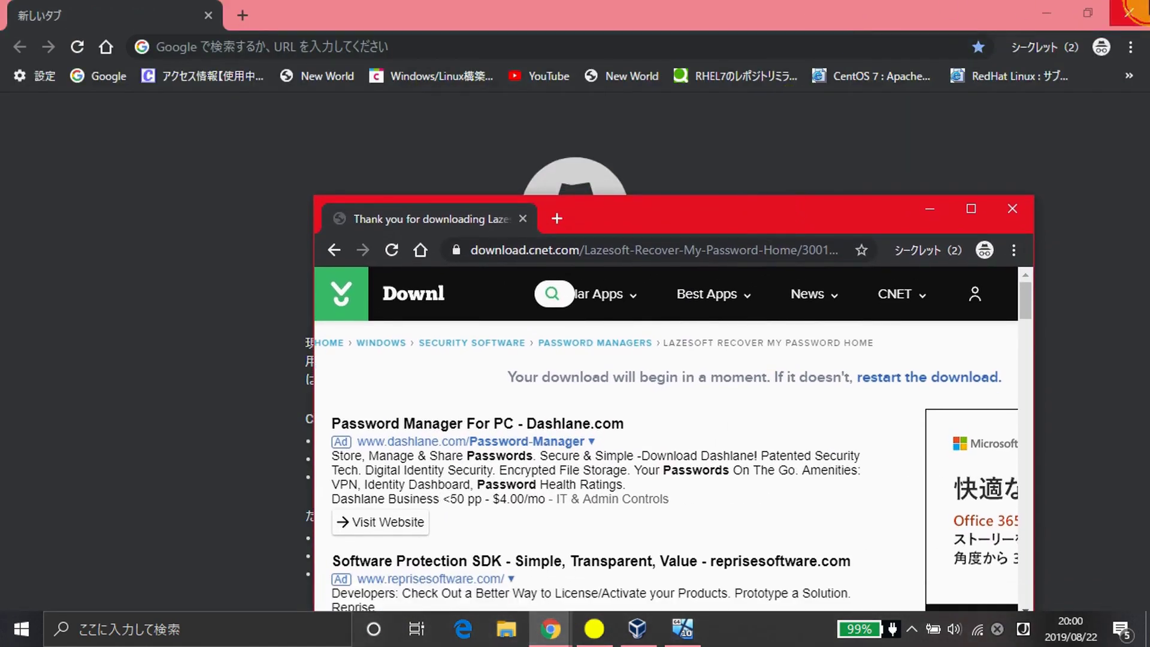
click(1128, 13)
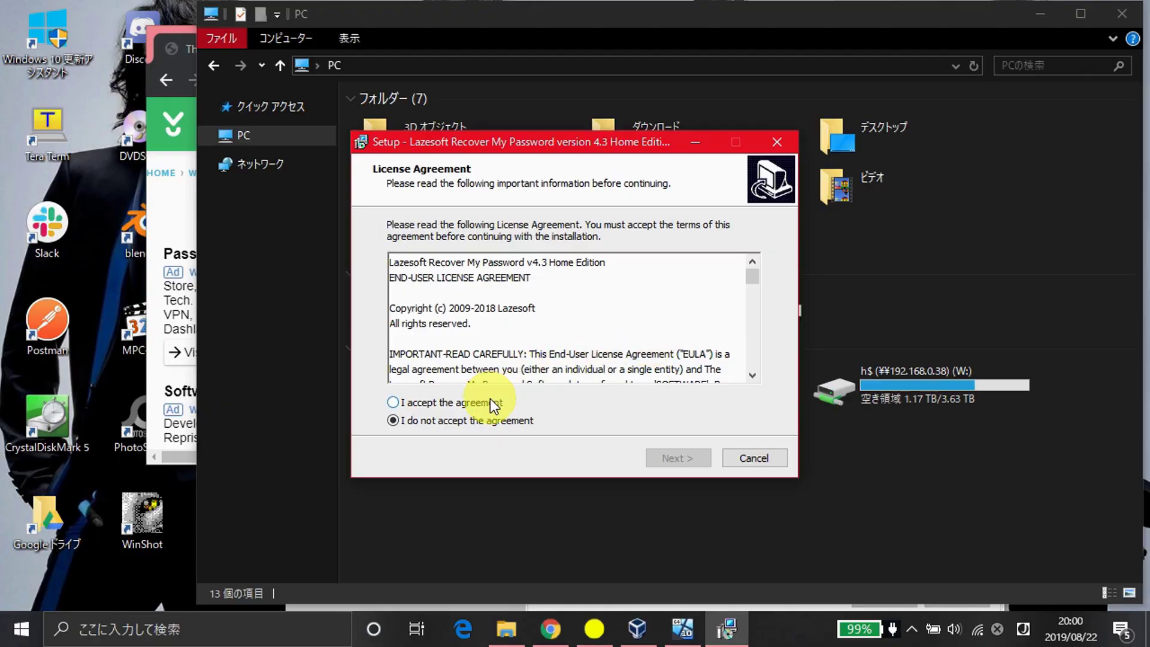
- Accept the licence, confirm the existing install folder, keep default folders and install
click(479, 401)
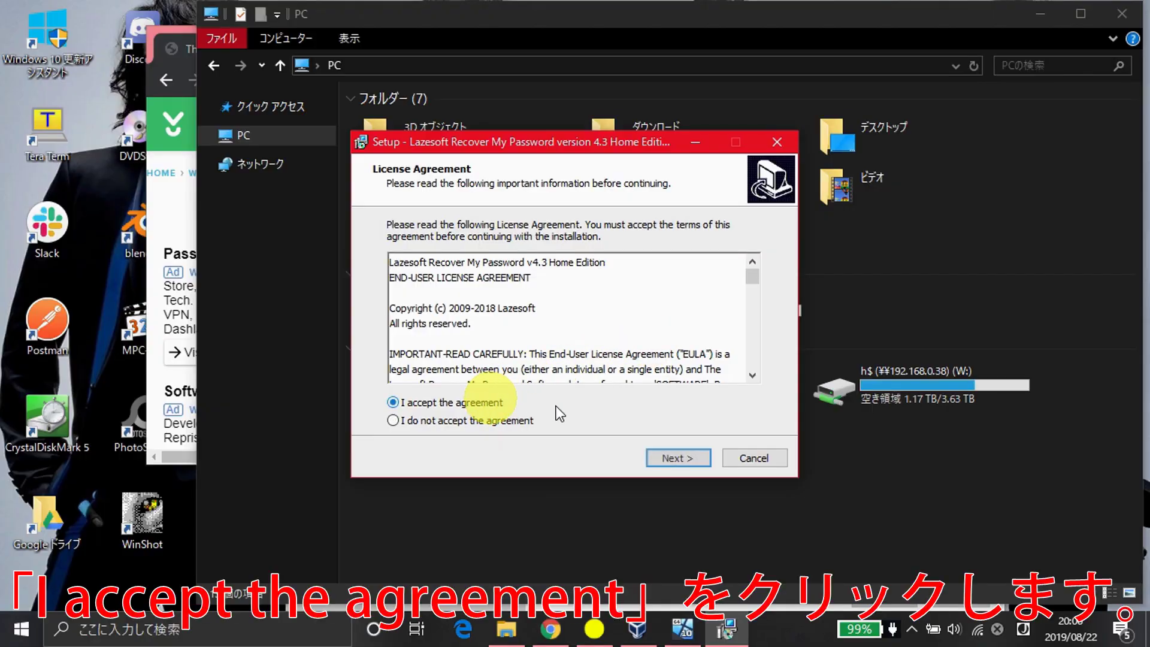
click(677, 456)
click(677, 456)
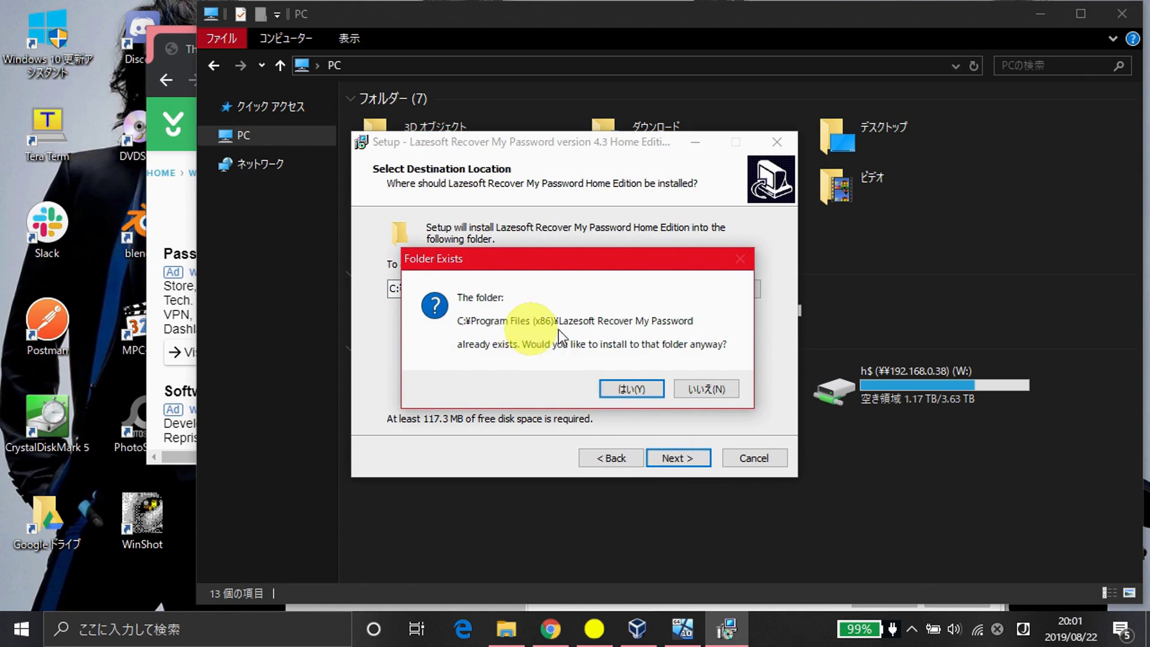
click(630, 387)
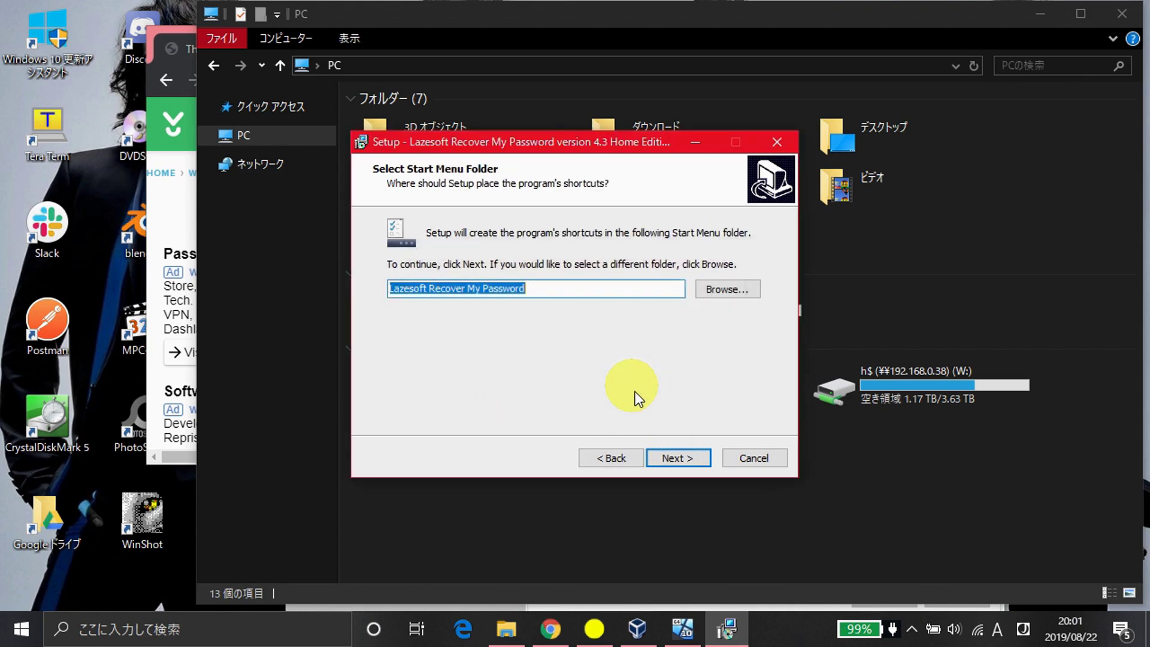
click(691, 459)
click(691, 458)
click(1040, 13)
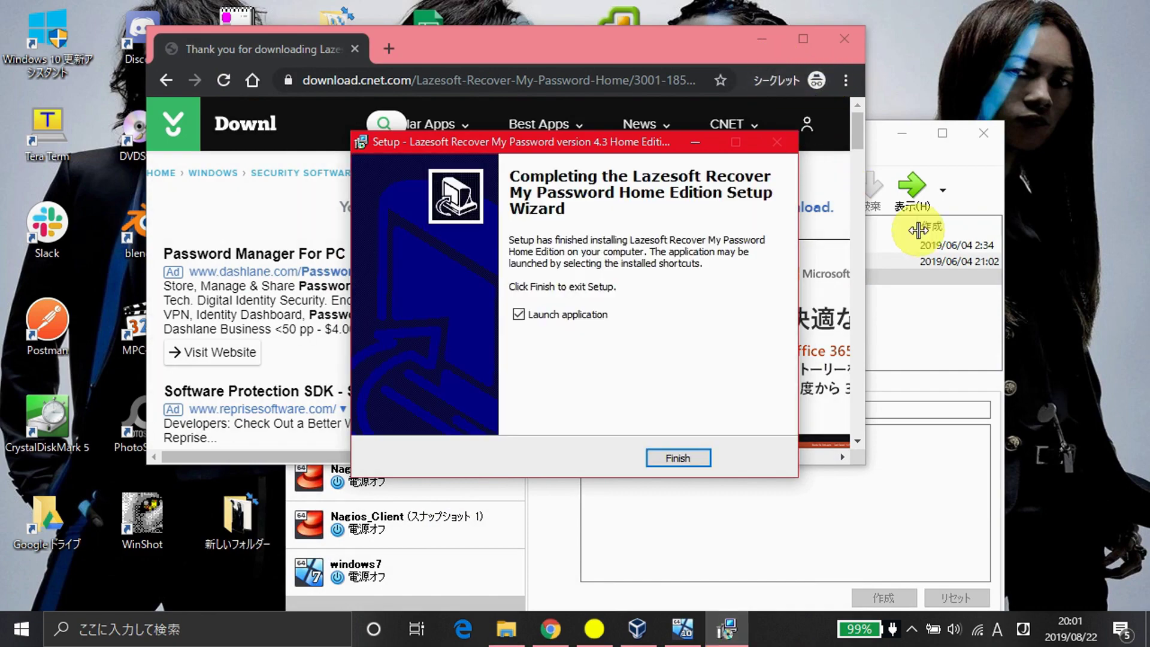
- Launch the program and start the bootable media builder targeting Windows 10 64 bit
click(677, 461)
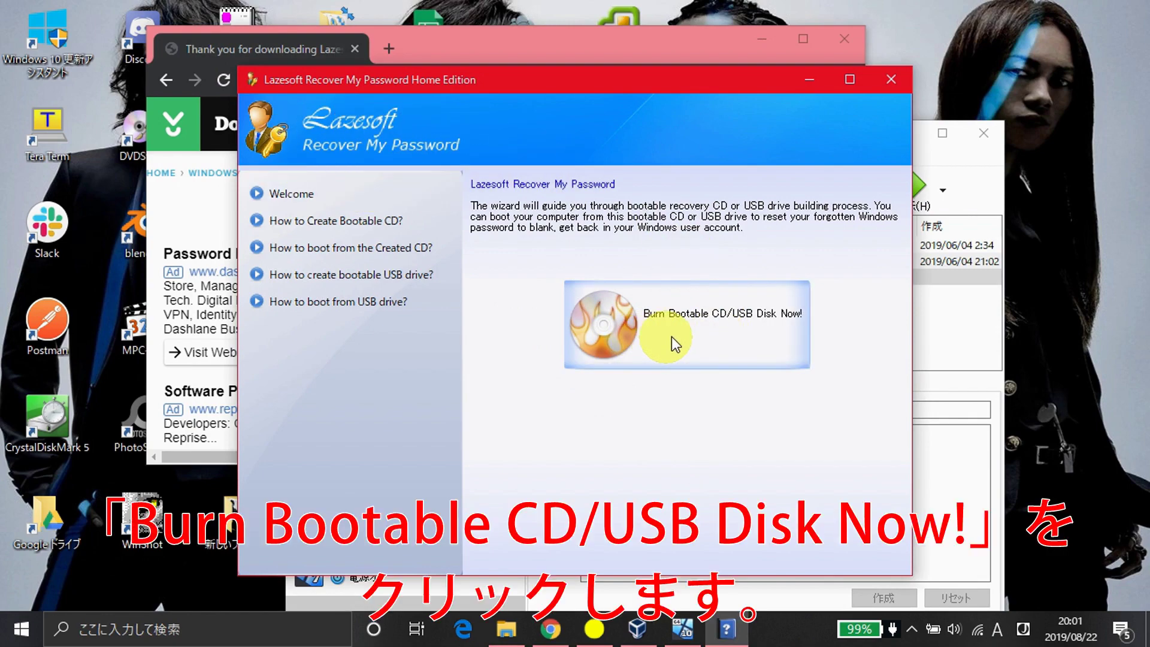
click(724, 332)
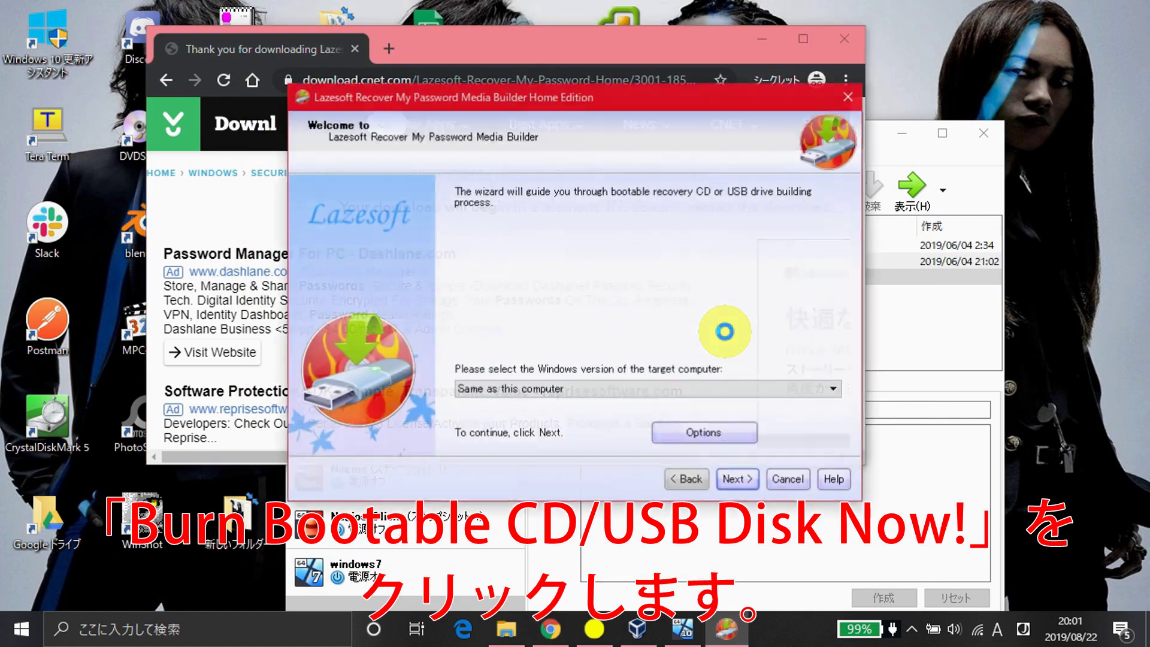
click(631, 389)
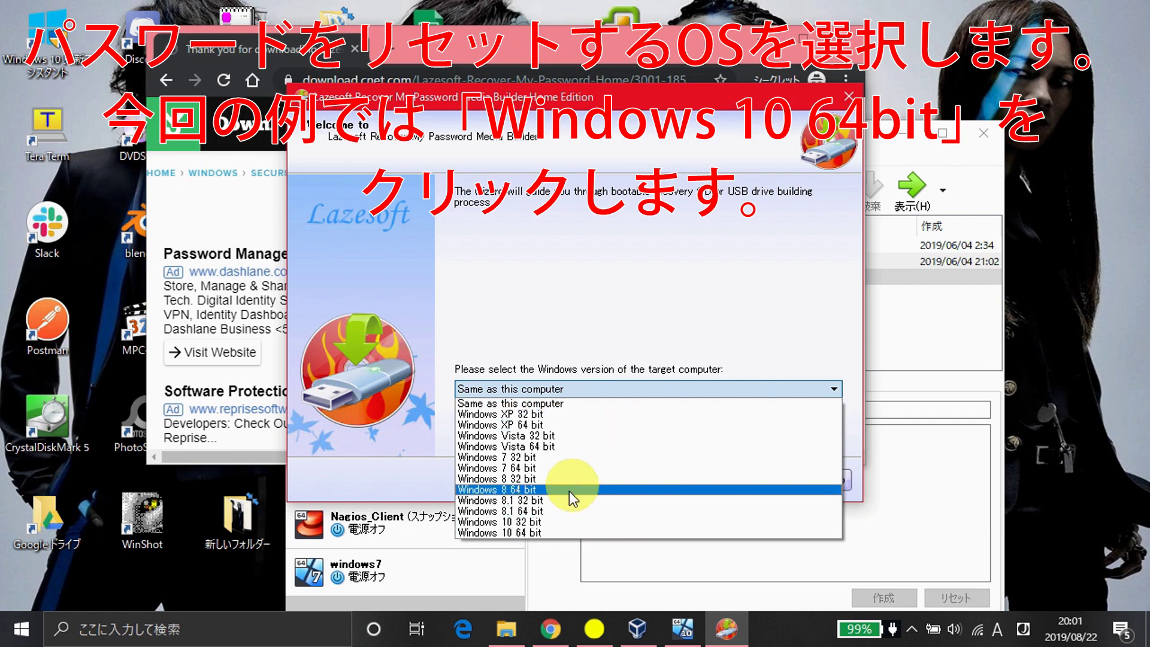
click(538, 531)
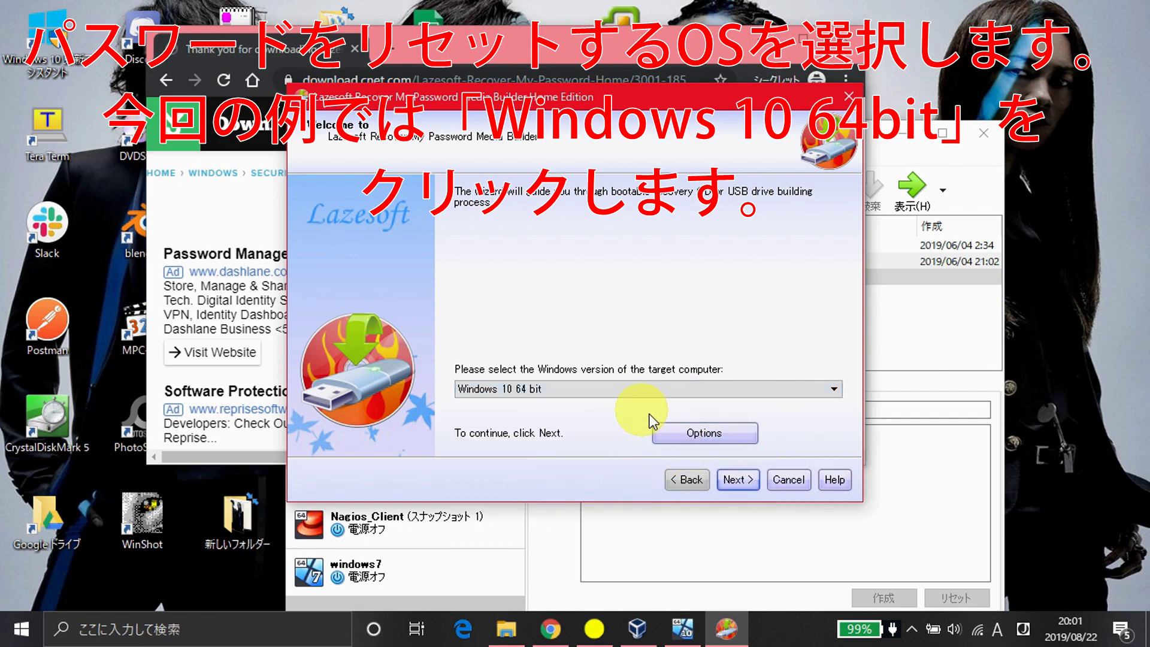
click(737, 478)
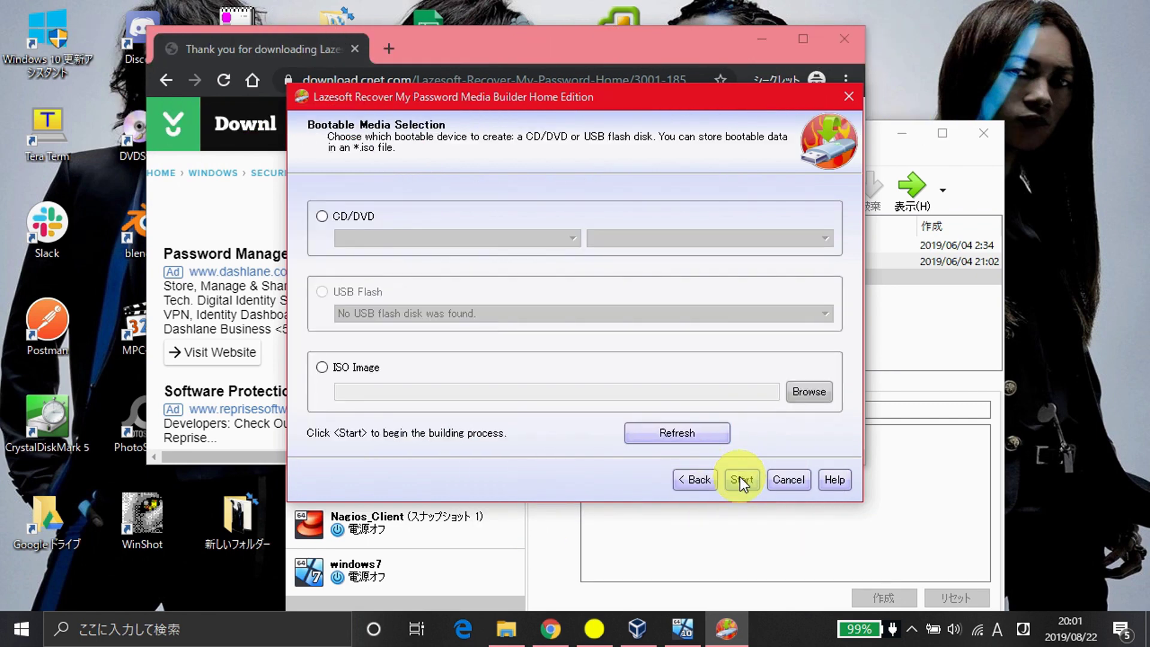
- Build an ISO image saved as lsboot.iso on the Desktop
click(356, 216)
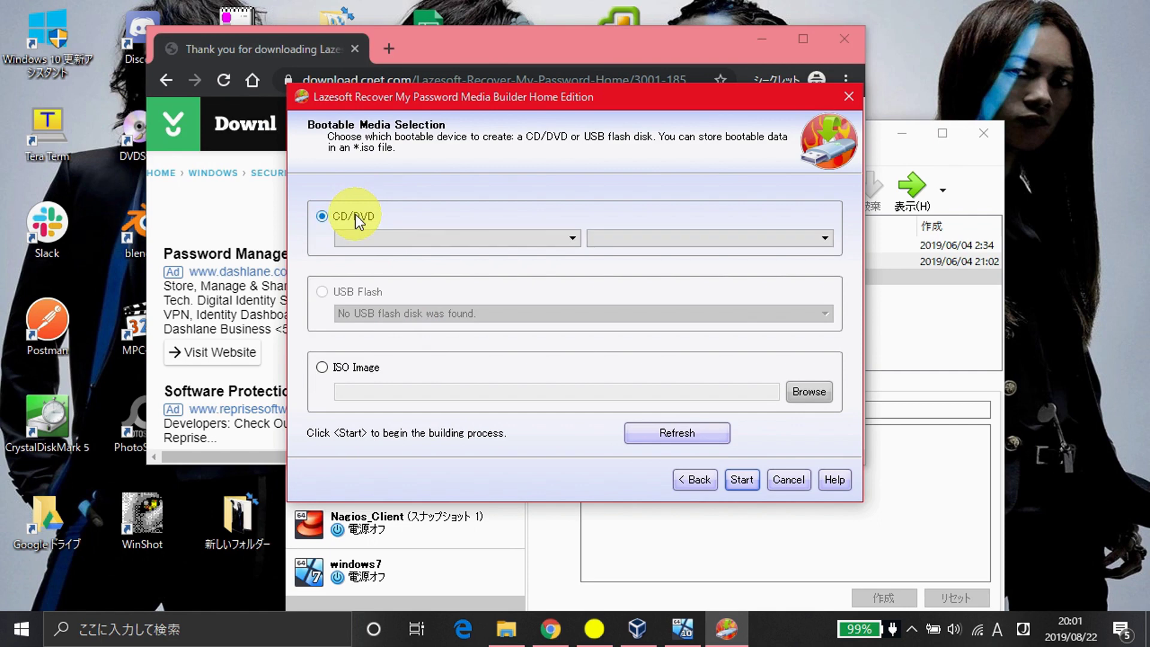
click(338, 366)
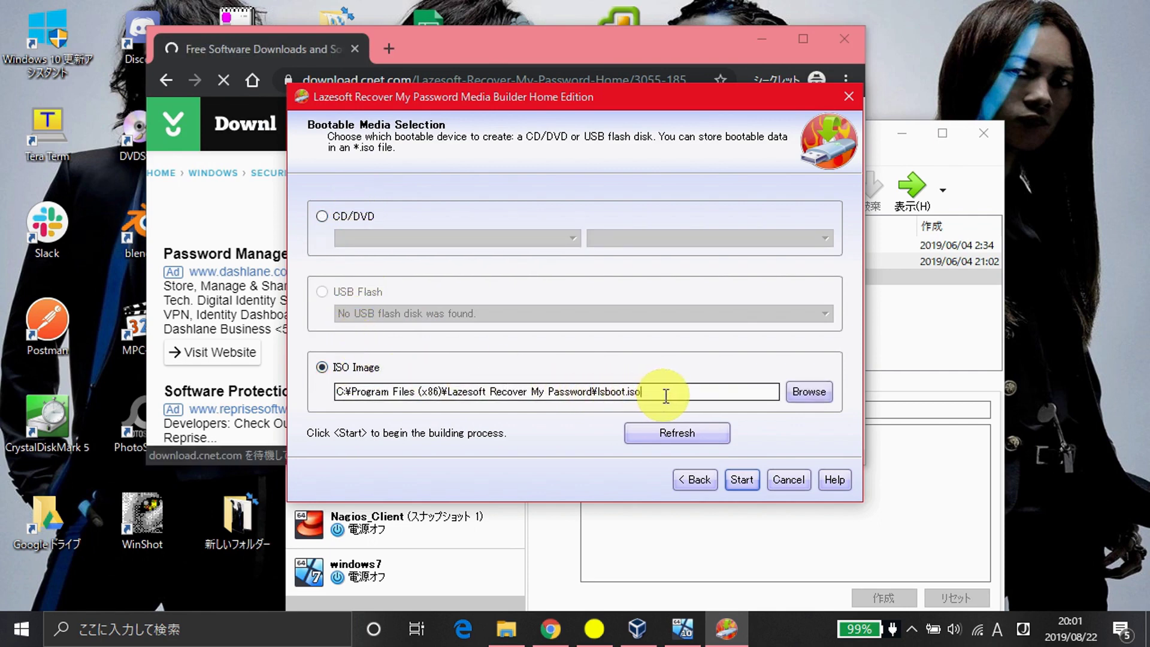
click(808, 392)
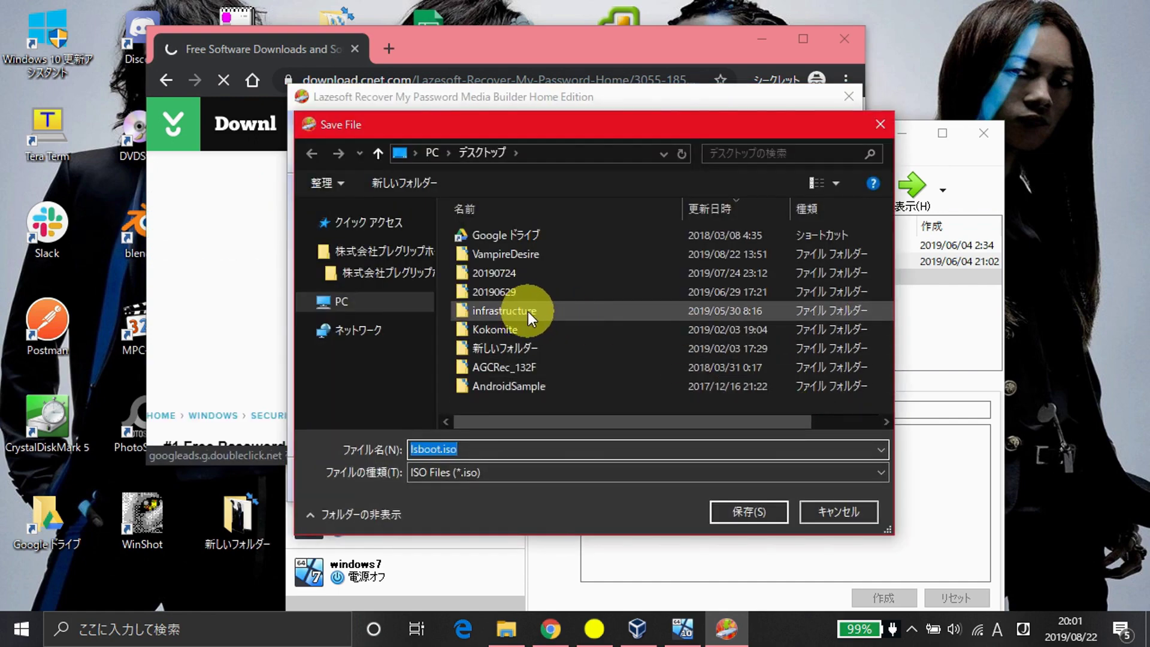
click(362, 303)
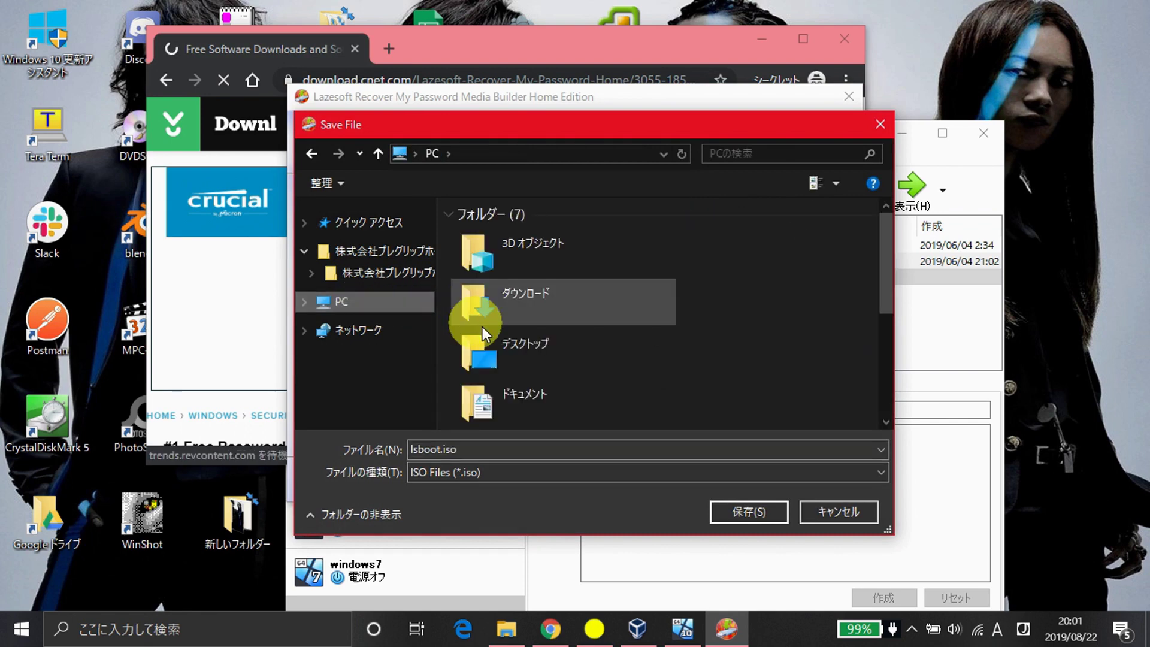
double_click(508, 343)
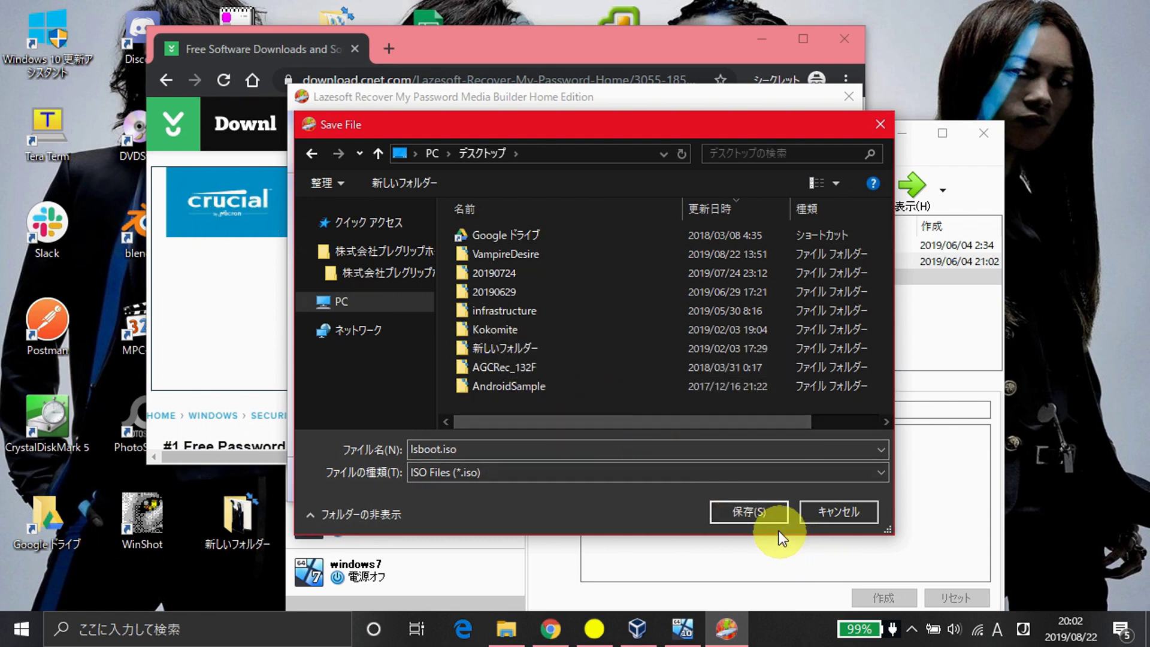
click(775, 511)
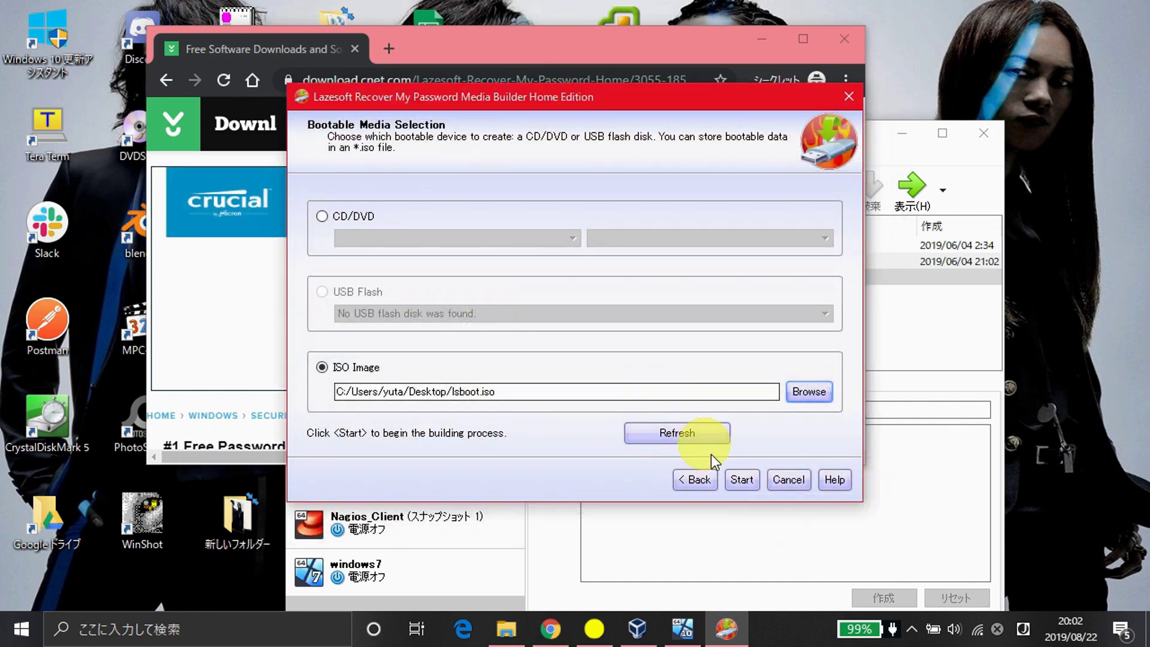
click(741, 479)
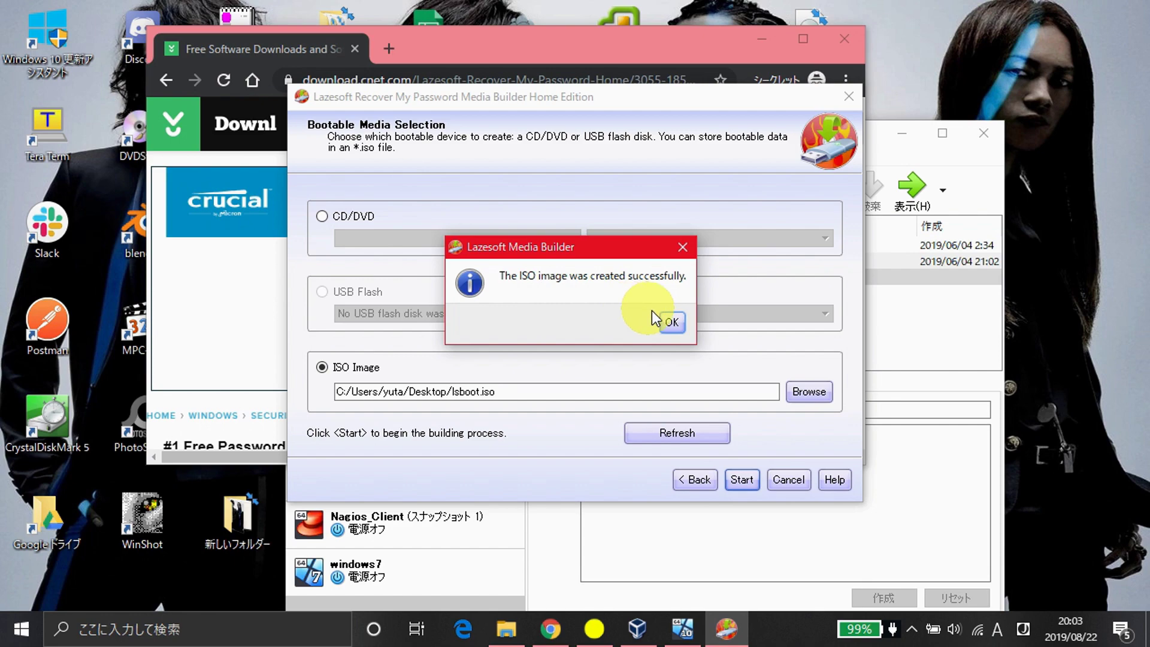
- Acknowledge the success message, check lsboot.iso exists, and close Lazesoft Recover My Password
click(672, 322)
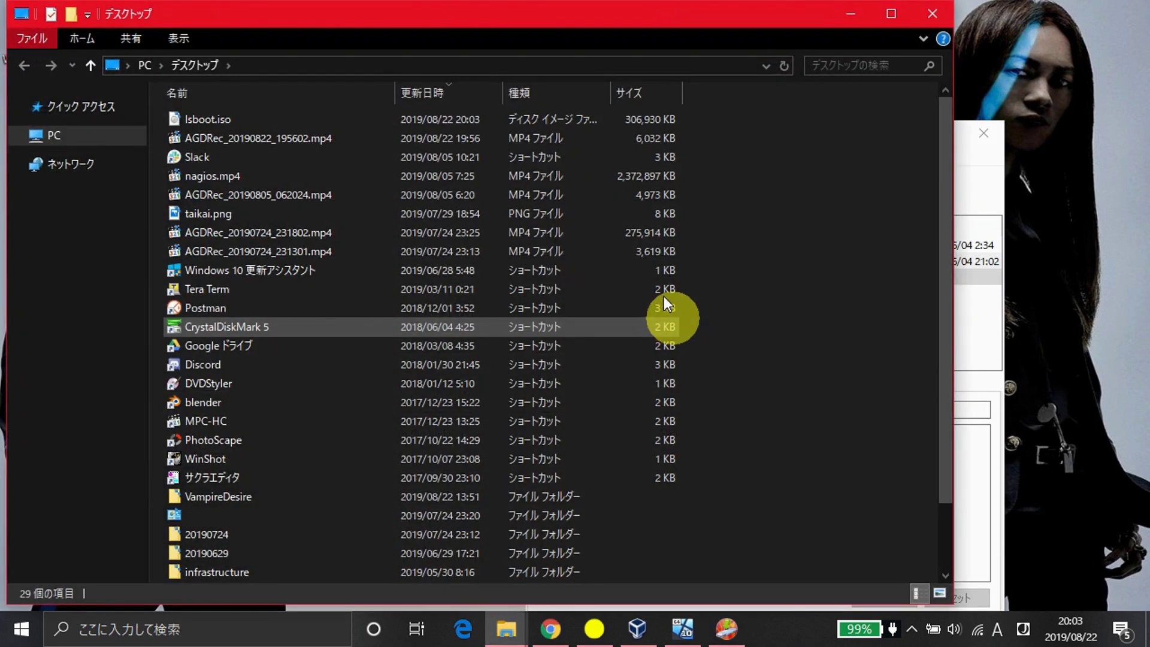
click(325, 118)
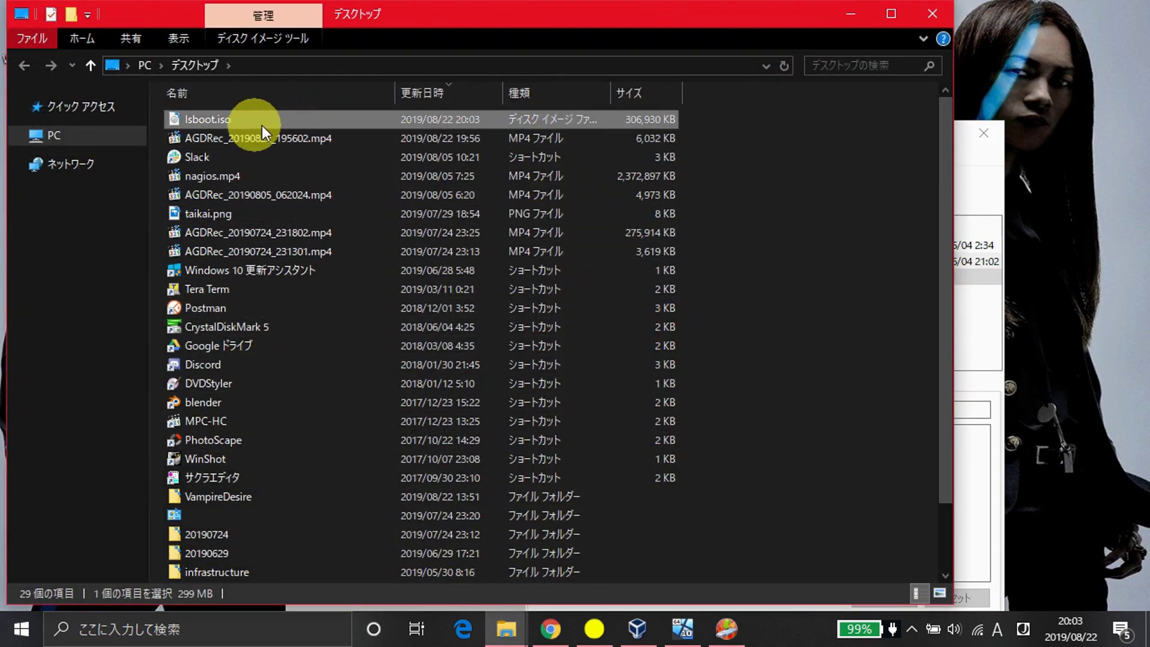
click(861, 19)
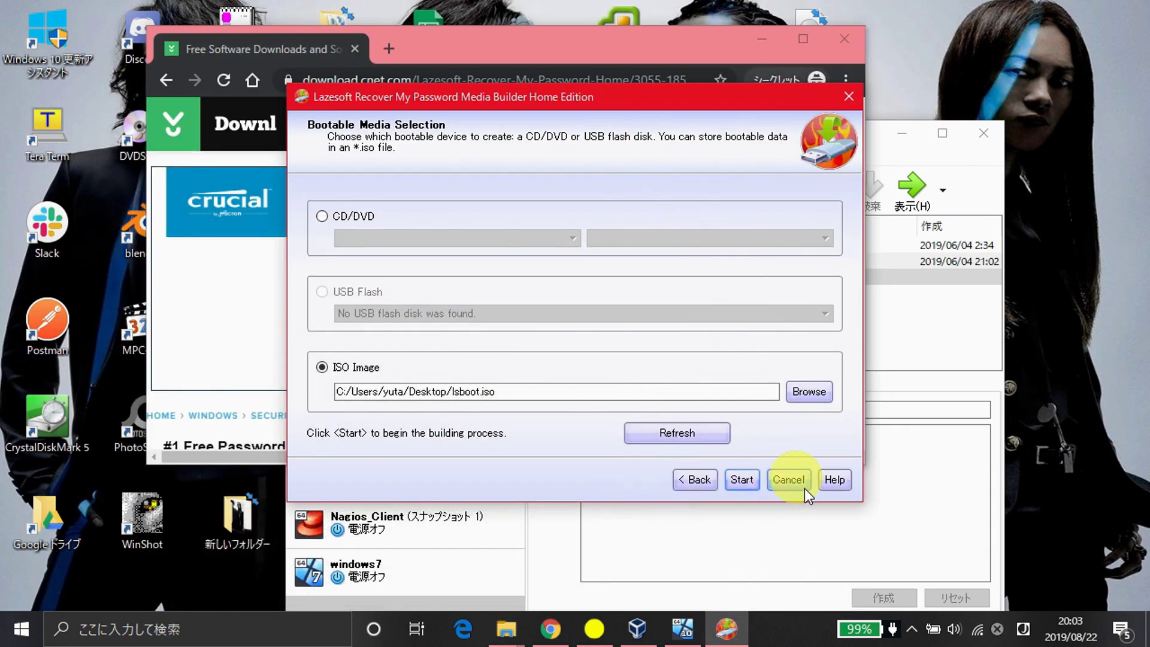
click(803, 484)
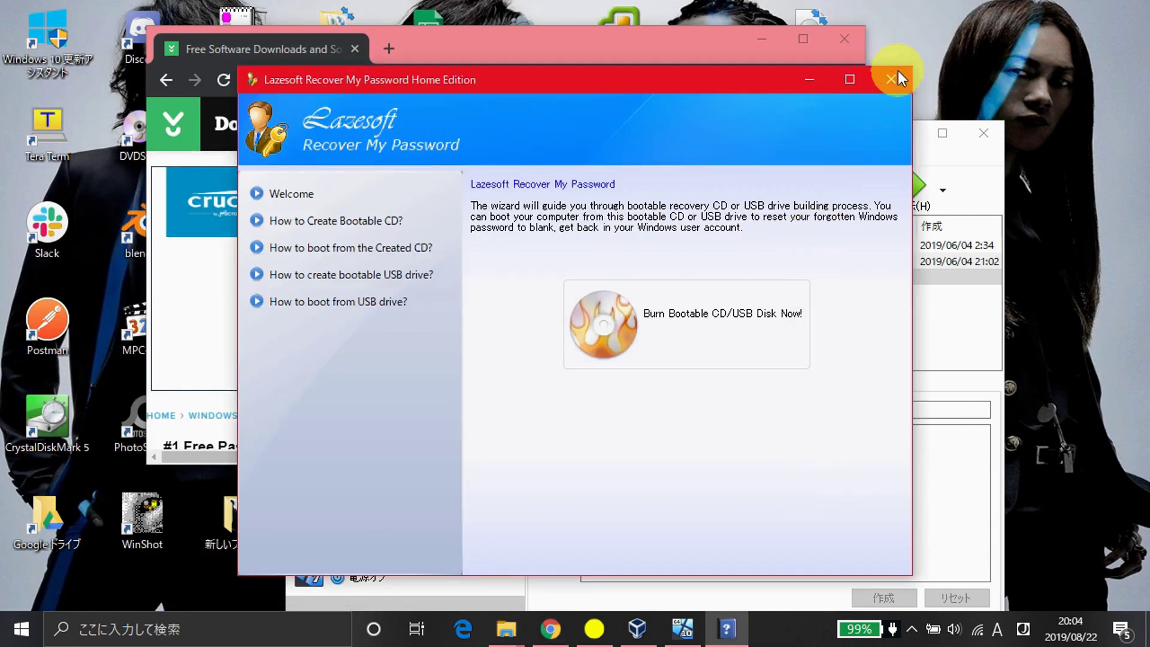
click(895, 74)
click(958, 377)
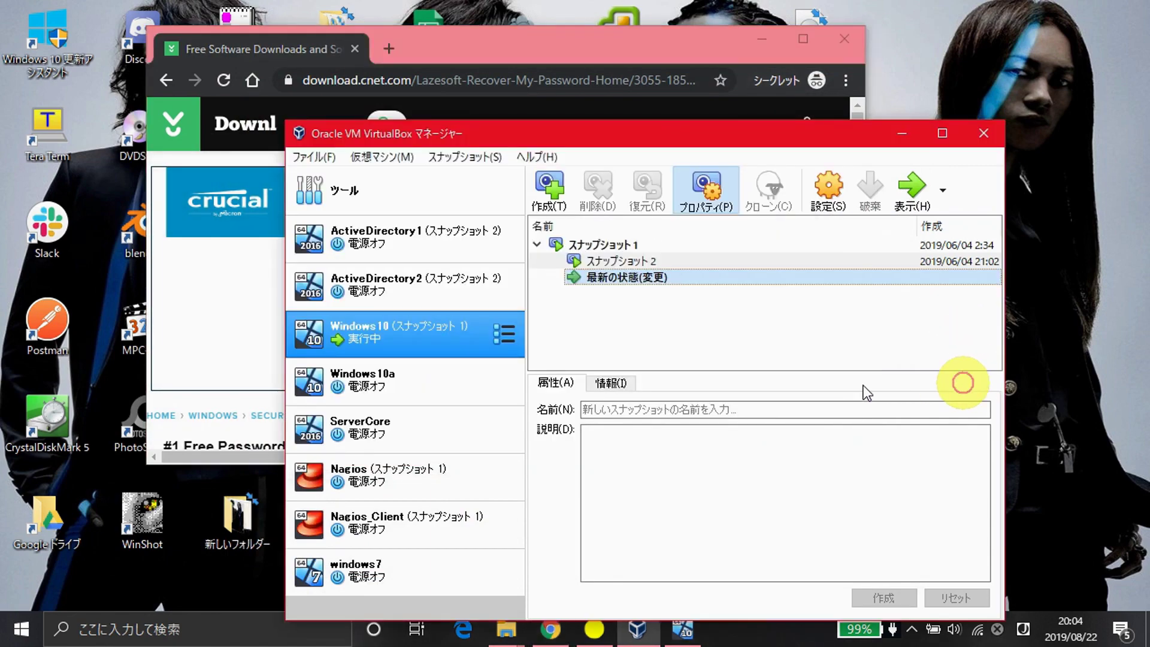
- Open the running Windows10 VM's Storage settings
double_click(459, 336)
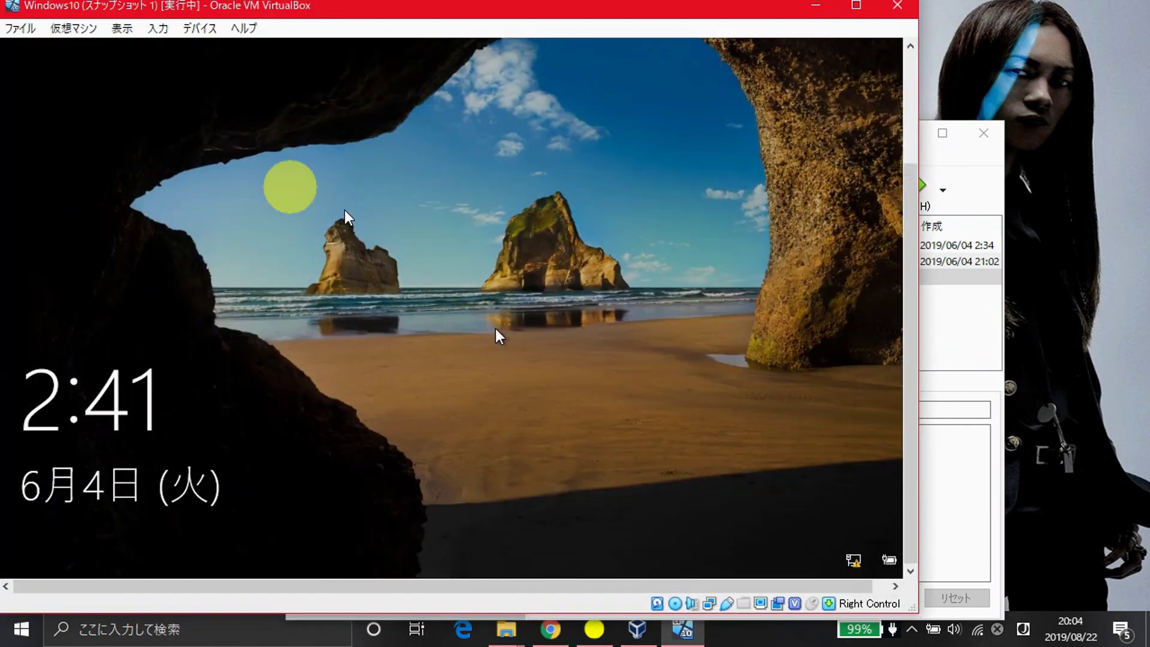
click(910, 179)
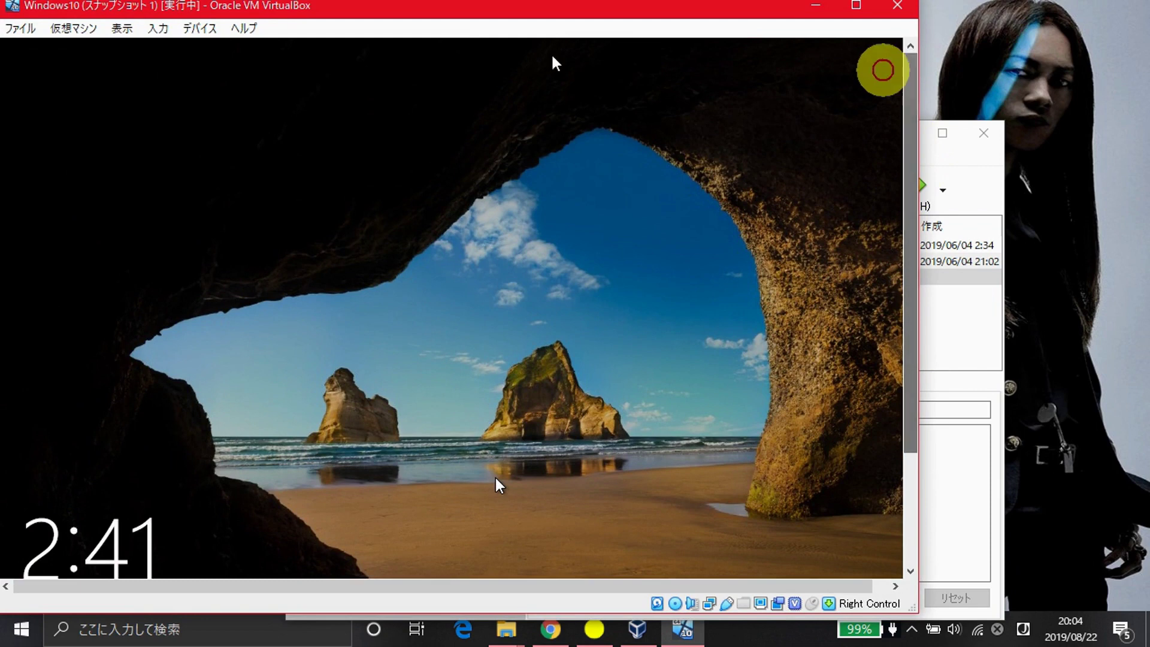
click(77, 29)
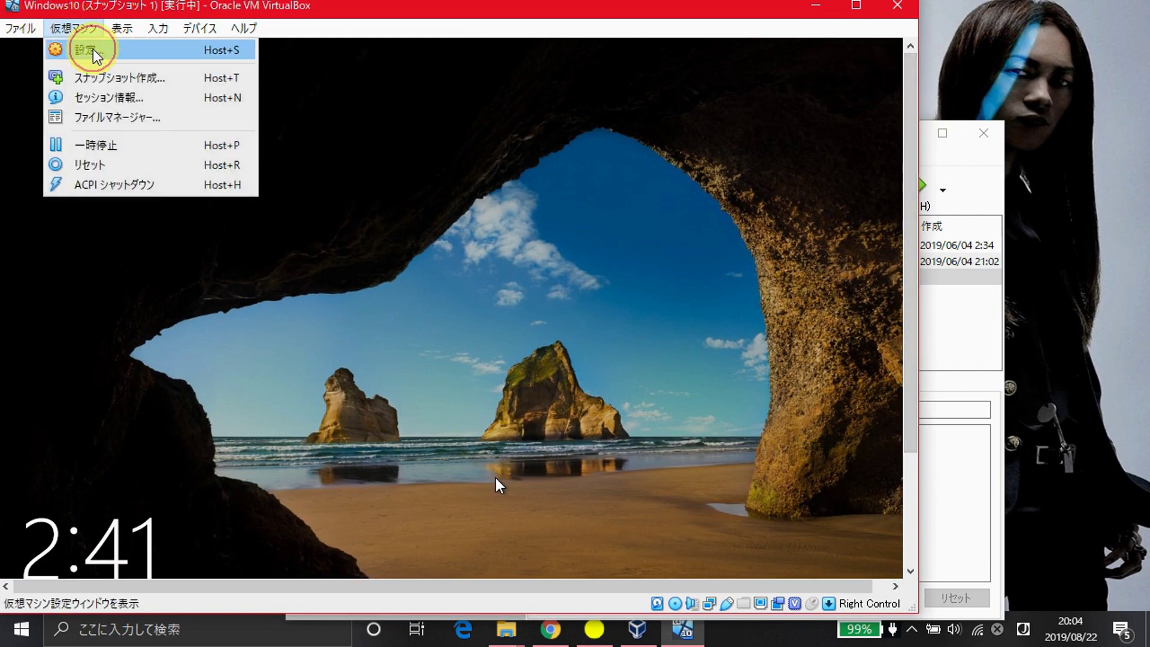
click(94, 30)
click(93, 30)
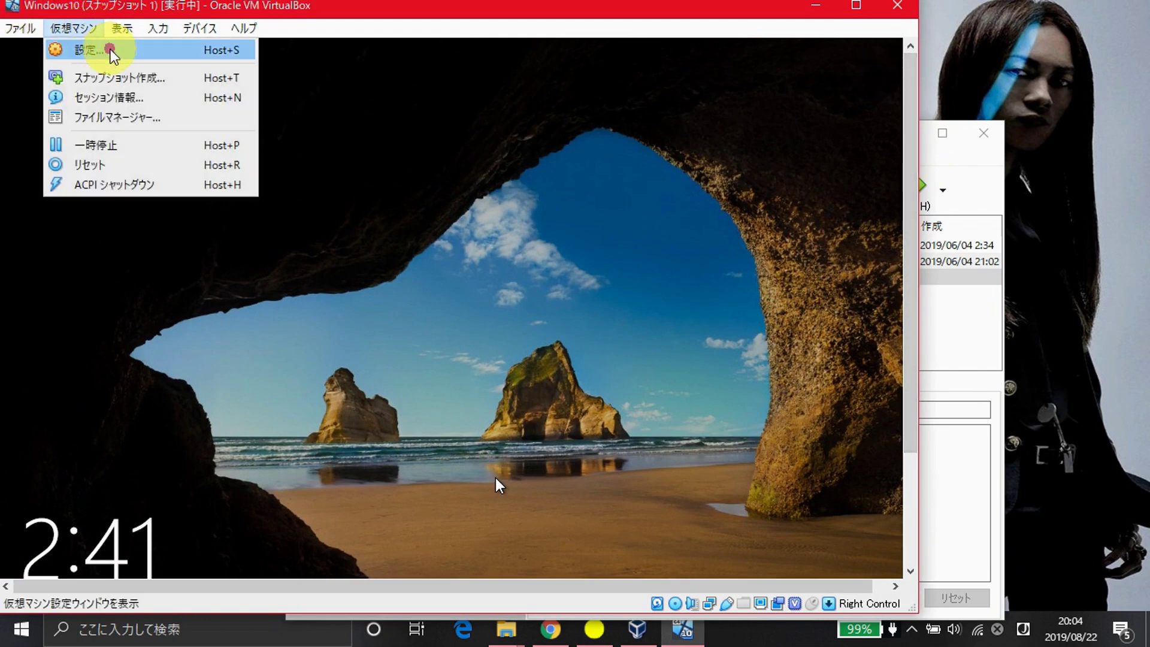
click(111, 50)
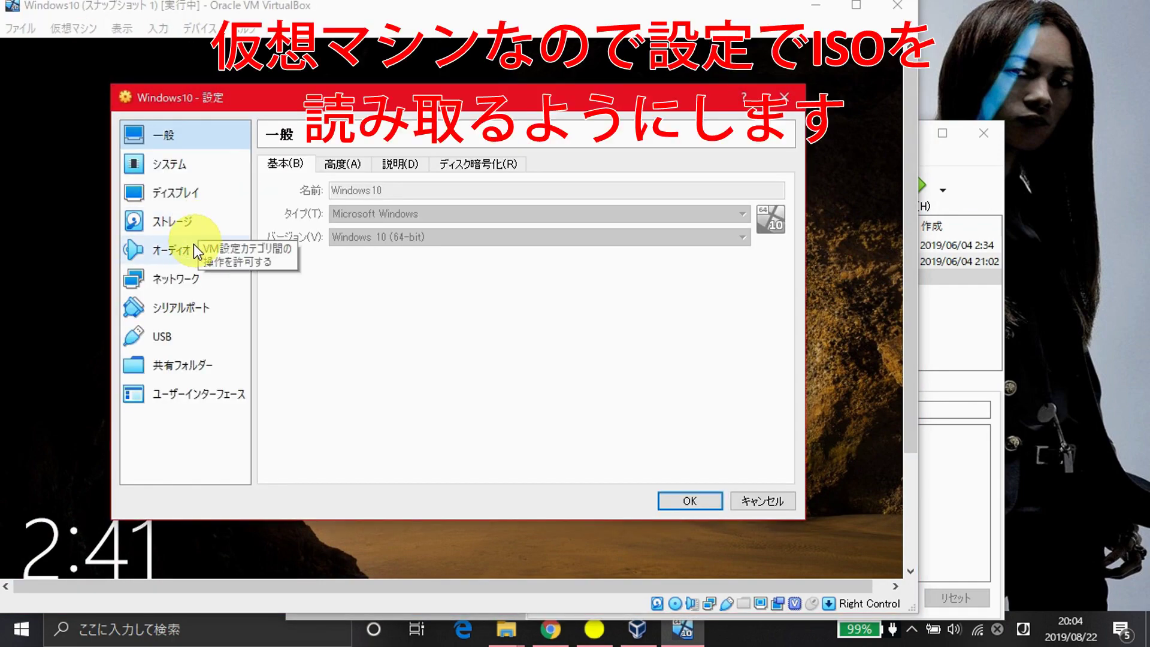
click(193, 245)
click(210, 226)
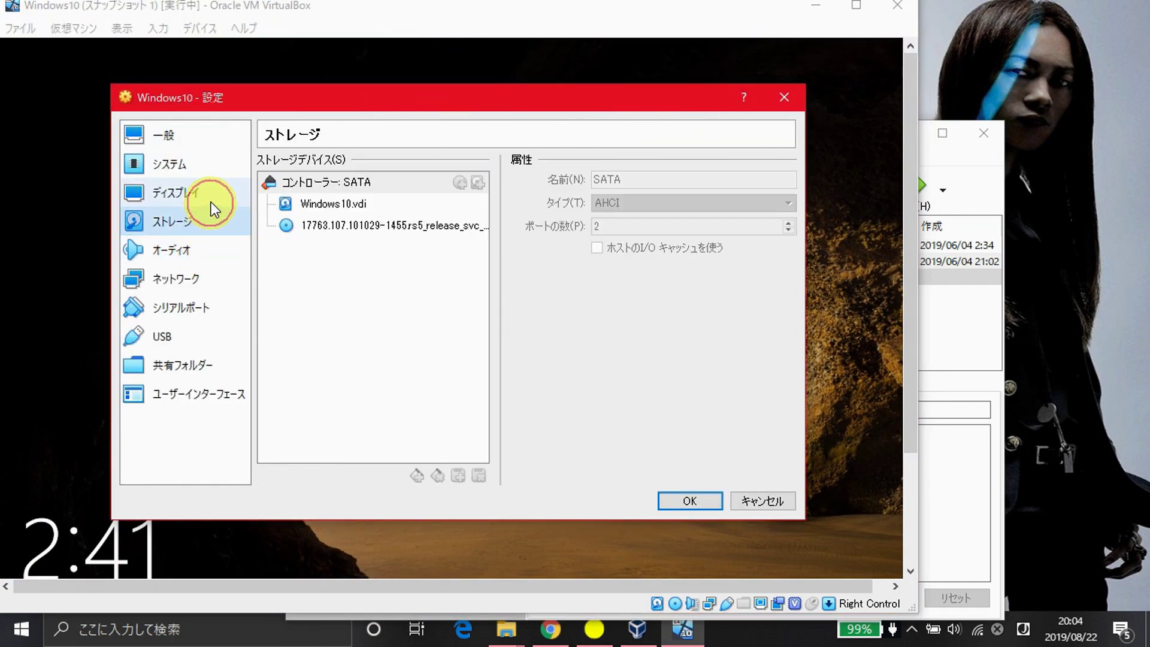
- Insert lsboot.iso into the optical drive, apply, and request a machine reset
click(457, 223)
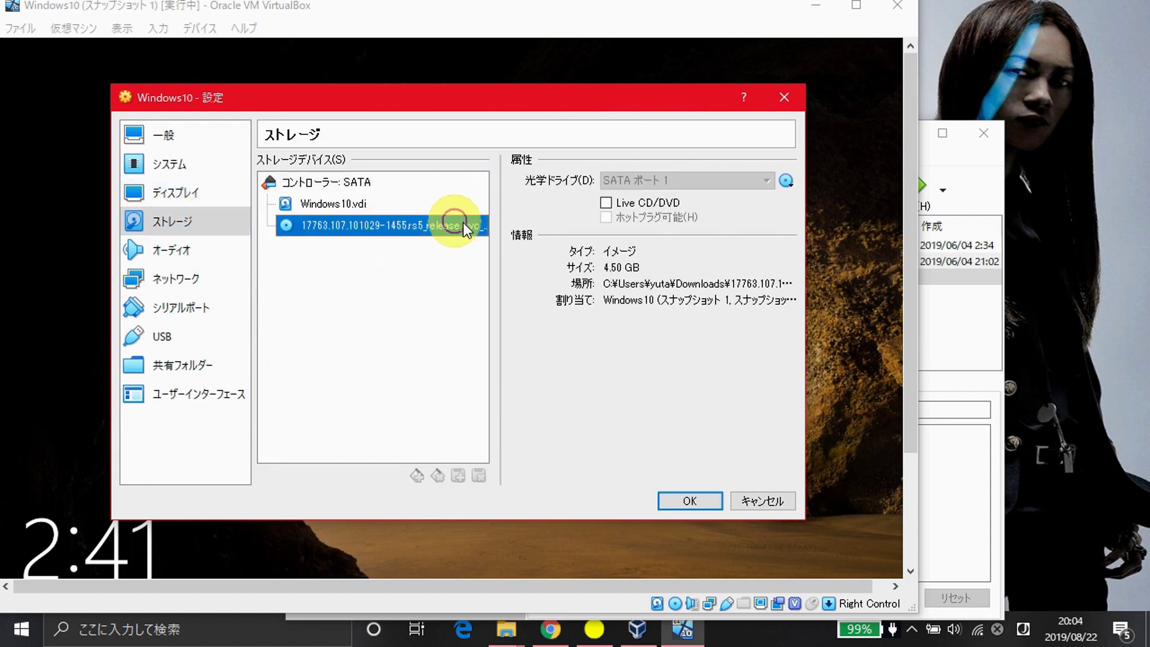
click(789, 180)
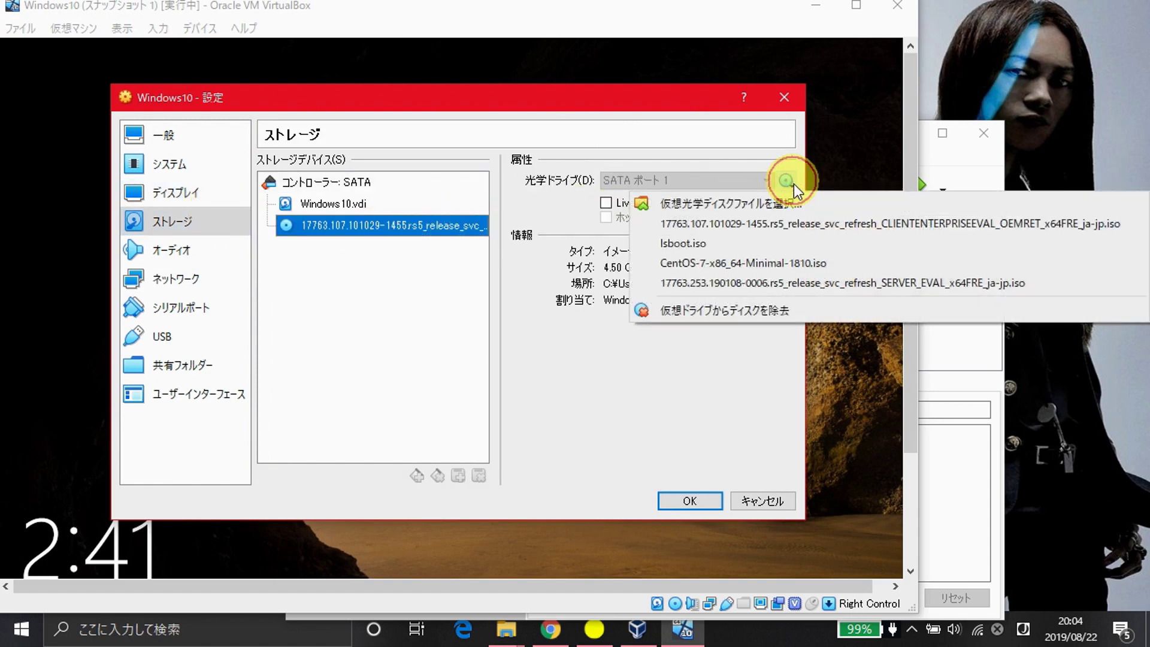
click(801, 240)
click(692, 499)
click(71, 29)
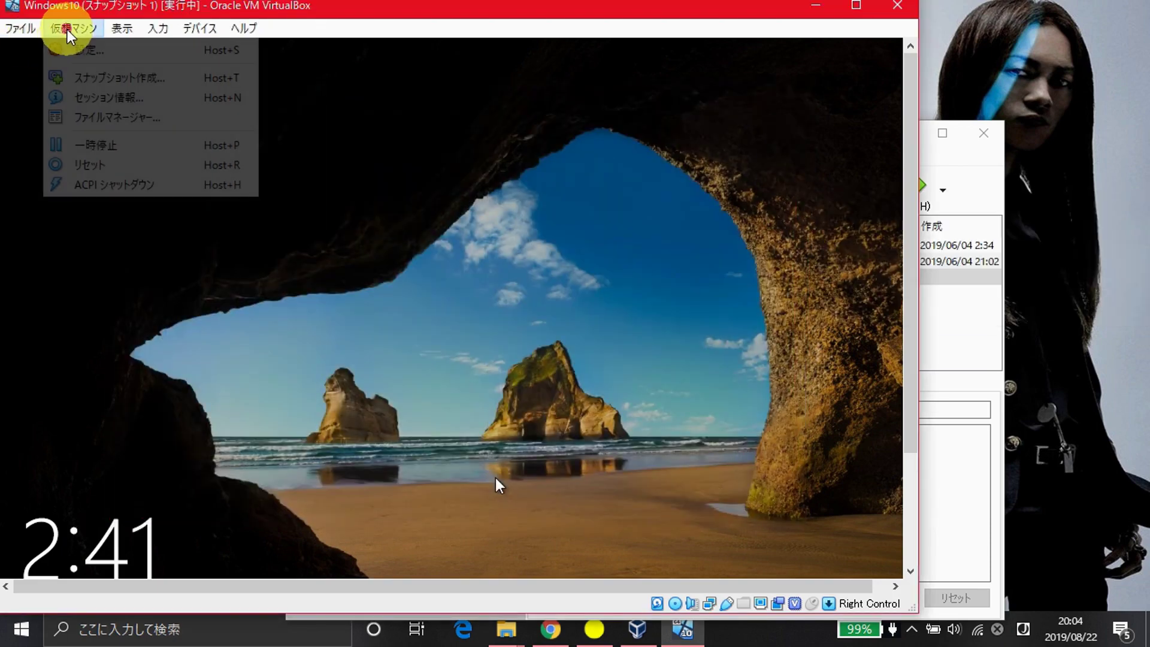
click(162, 162)
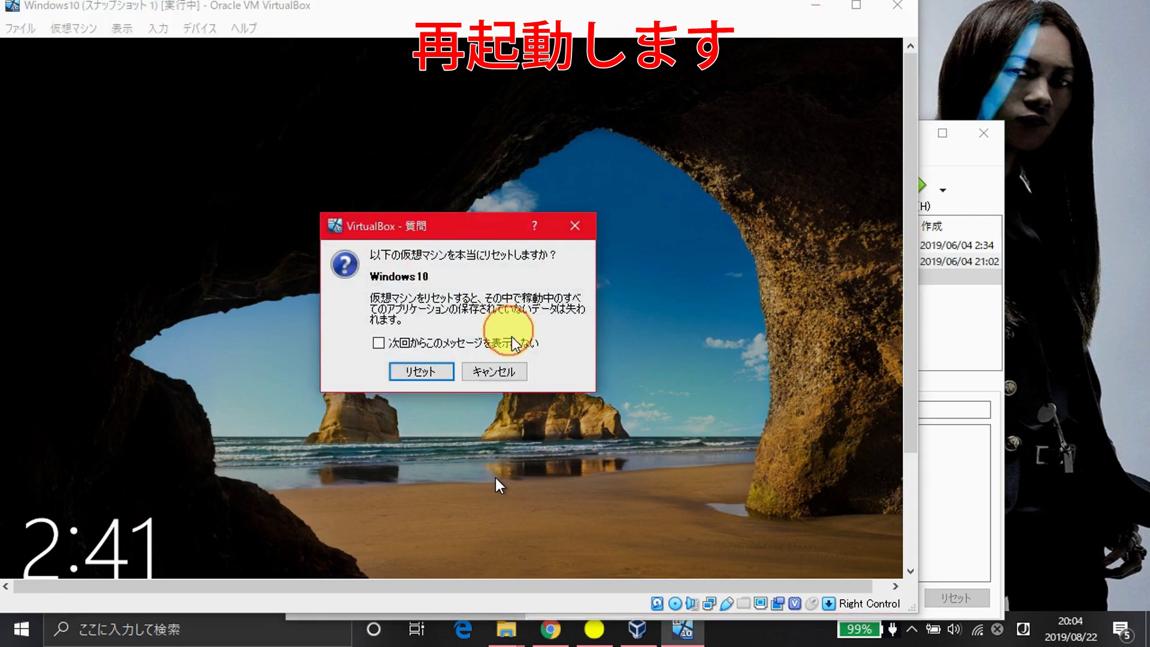
- Reset the Windows10 VM and boot the Lazesoft Live CD entry from Windows Boot Manager
click(440, 373)
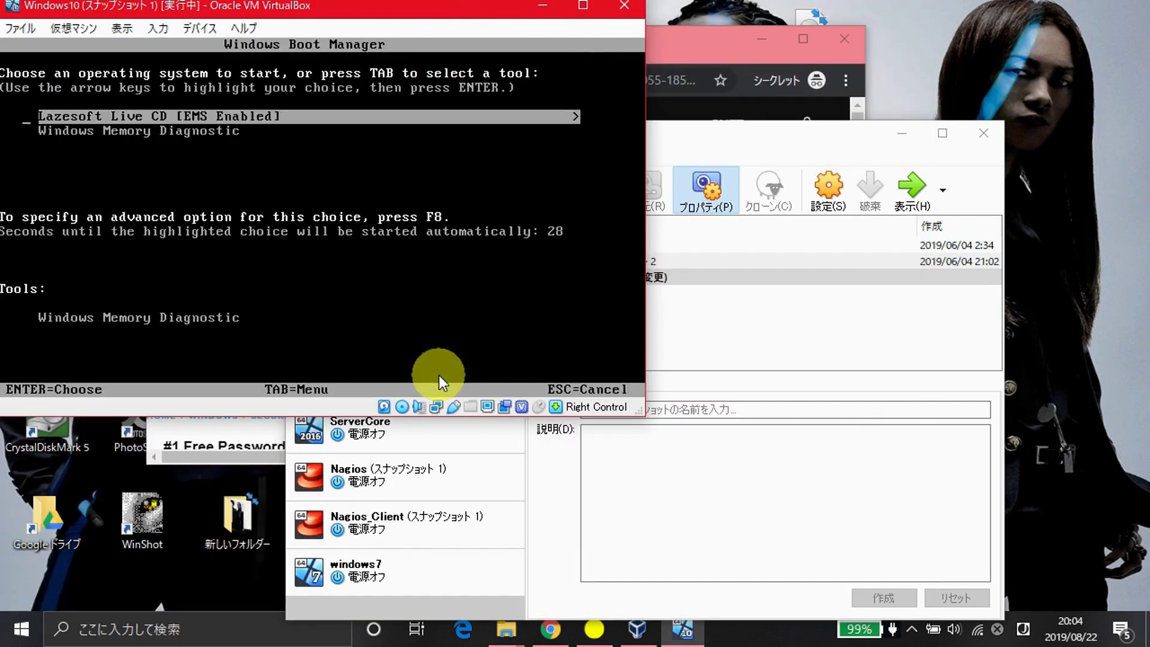
key(Up)
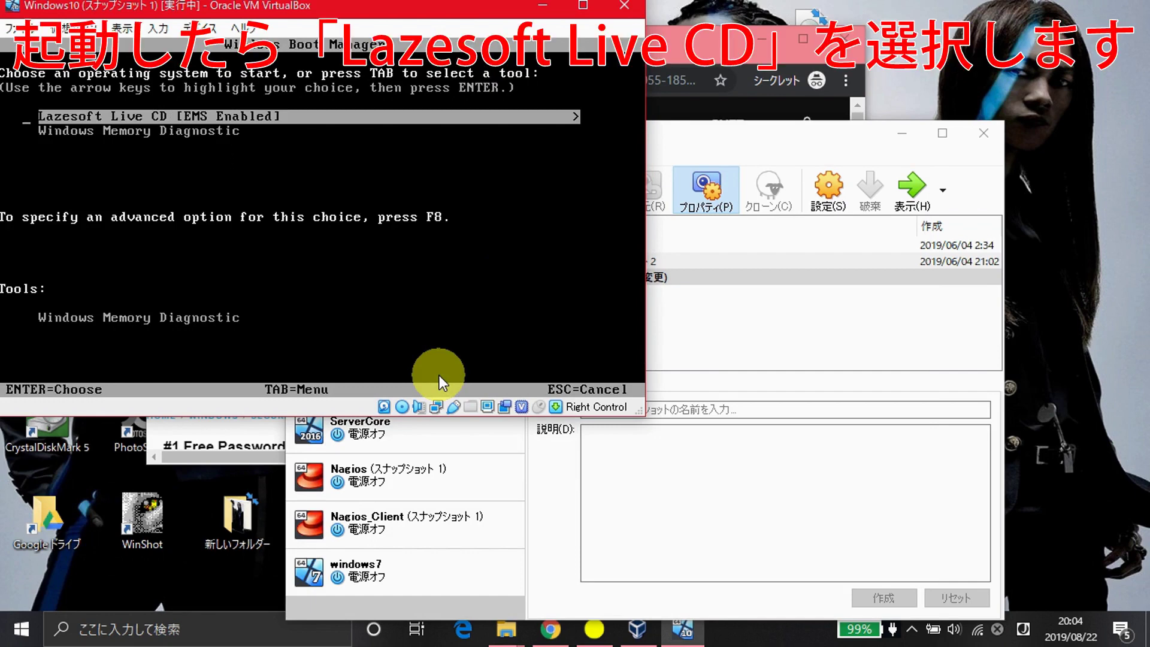
key(Return)
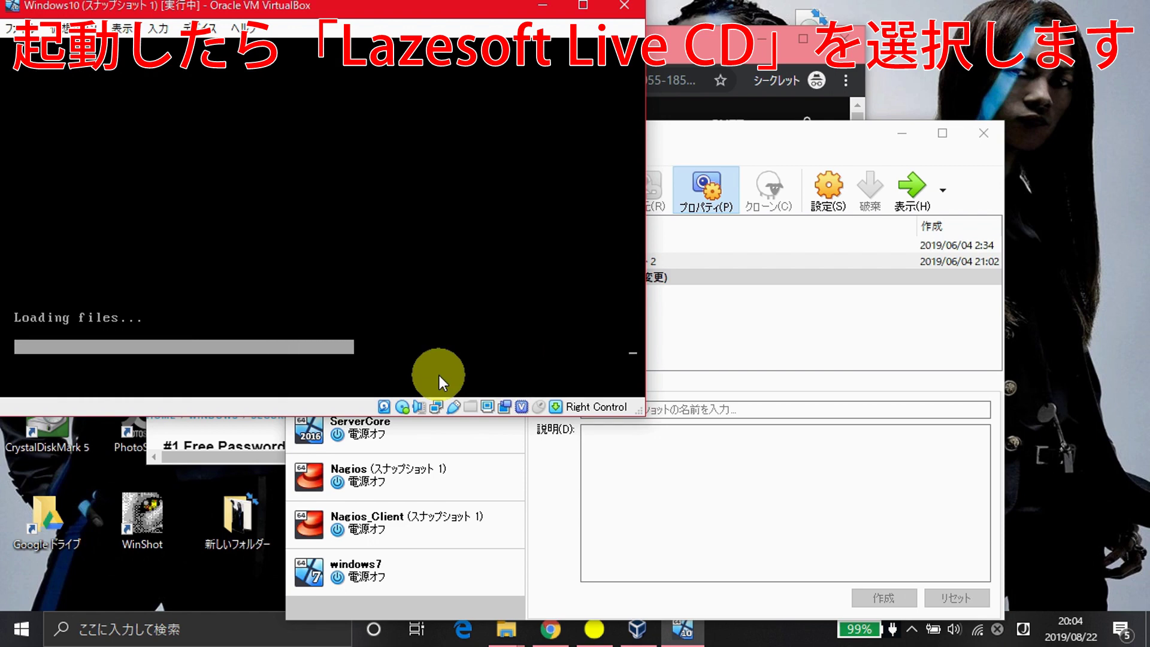
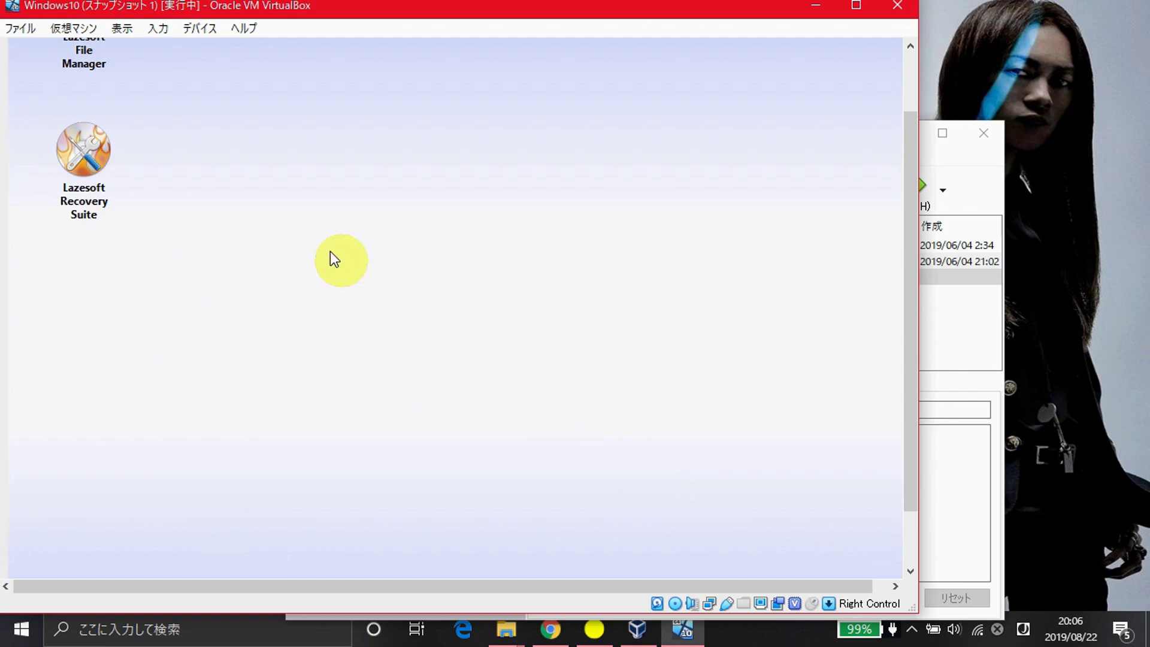
- In the Windows10 VM's Storage settings, replace lsboot.iso with the 4.50 GB 17763.107.101029-1455.rs5_release_svc ISO
click(70, 25)
click(88, 47)
click(205, 222)
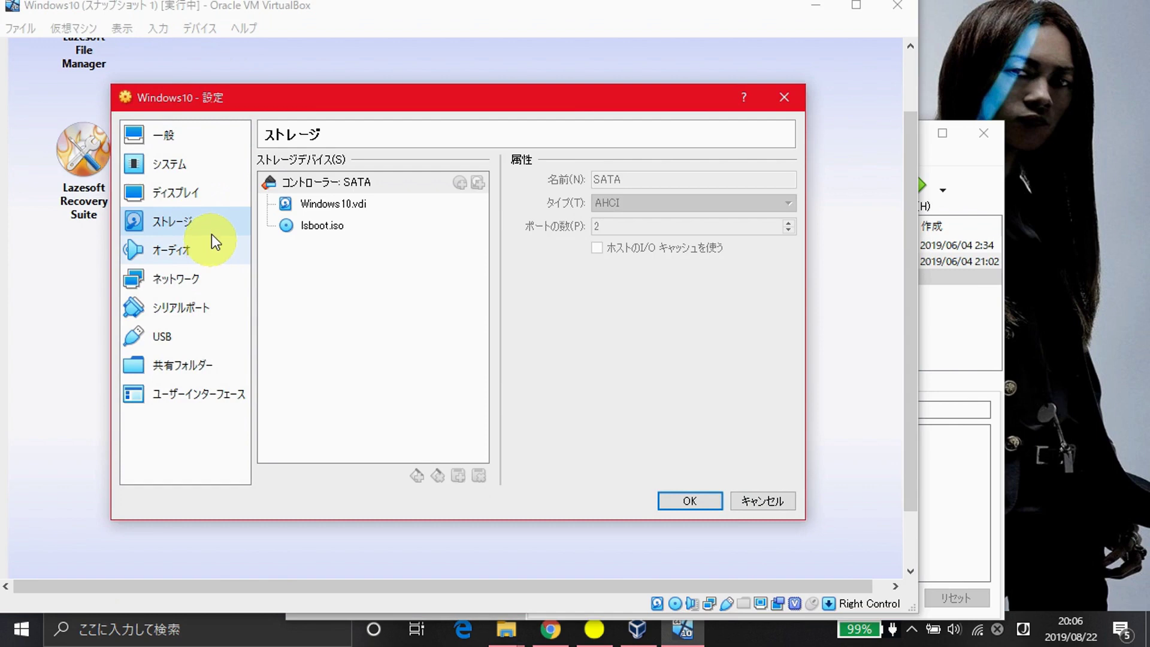
click(310, 230)
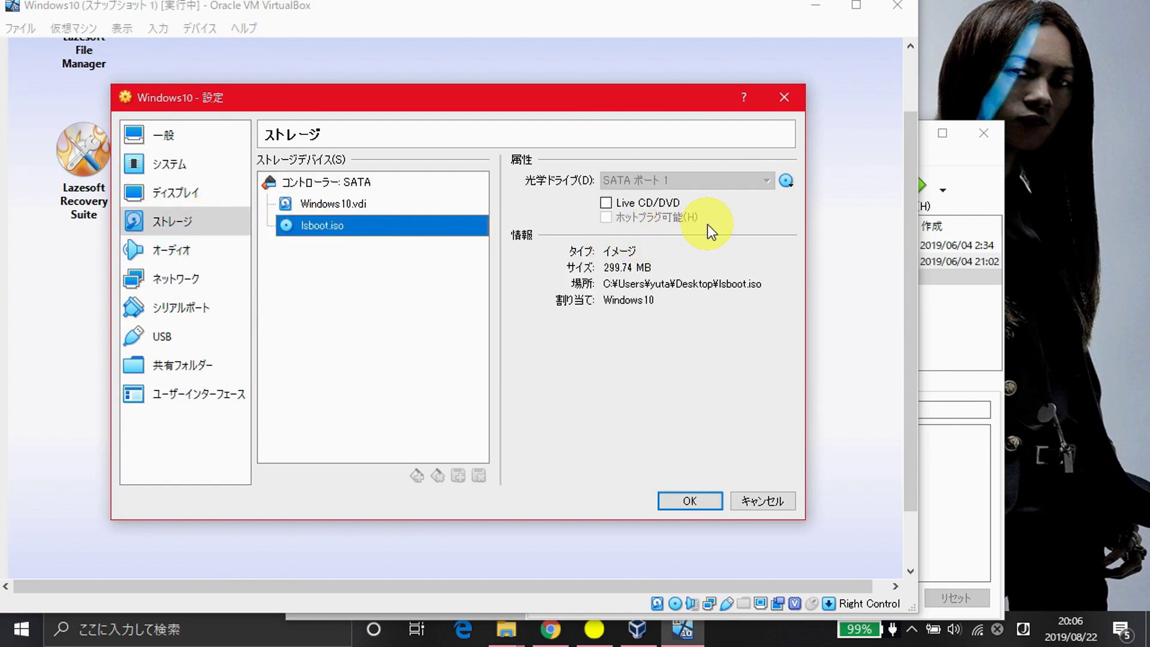
right_click(443, 243)
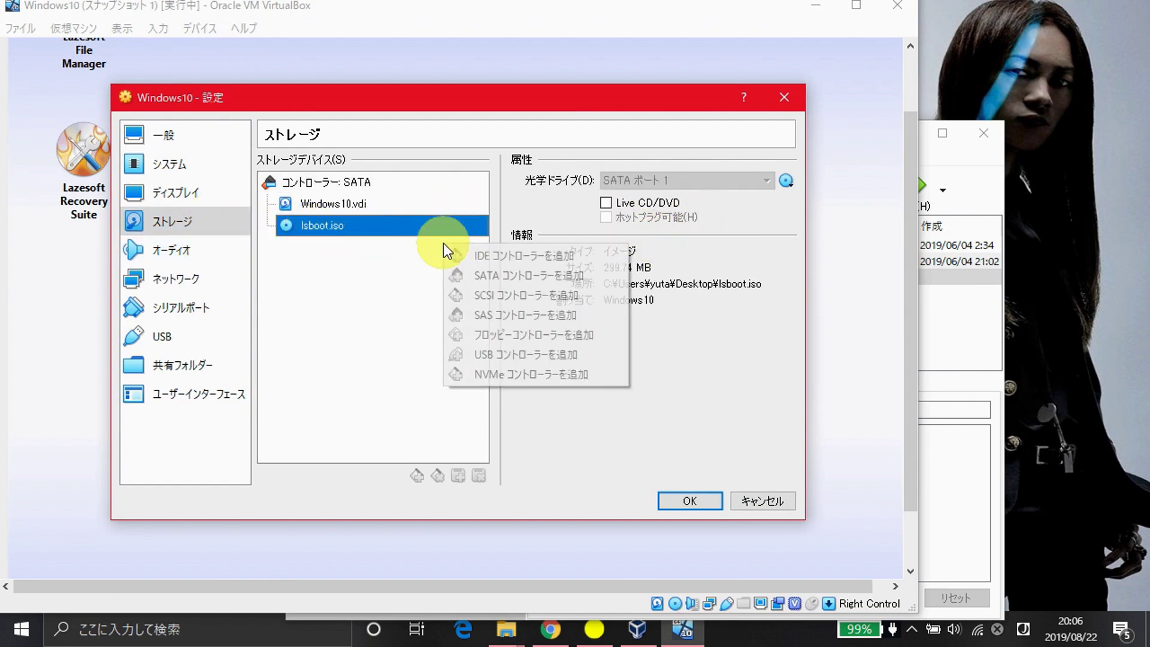
click(770, 211)
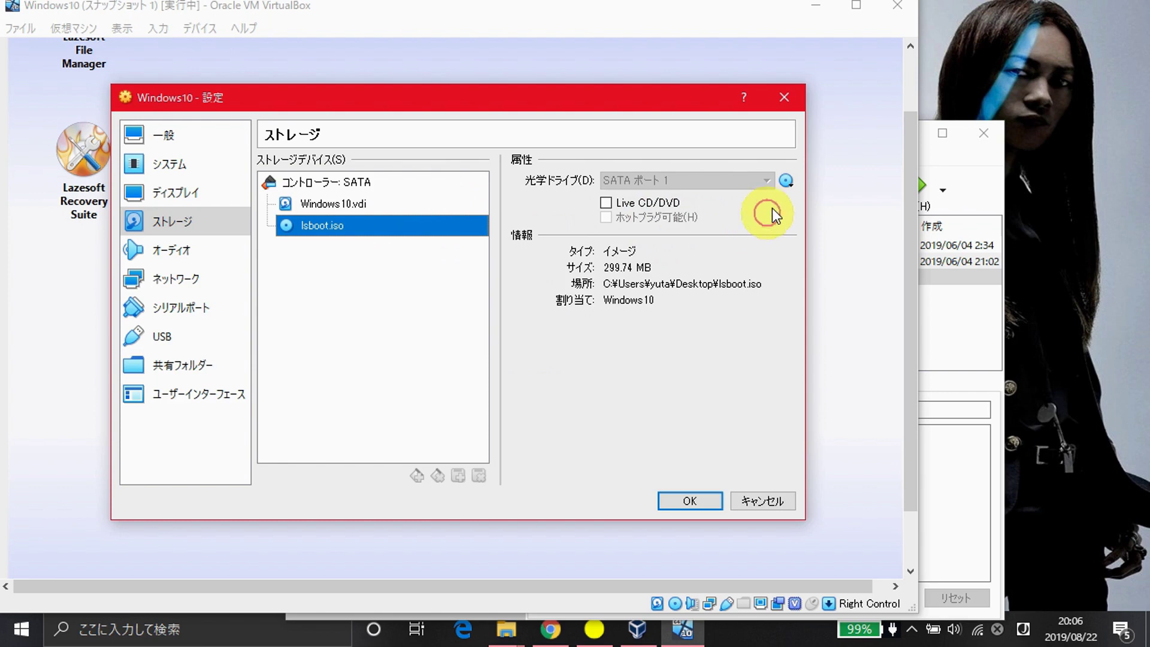
click(786, 180)
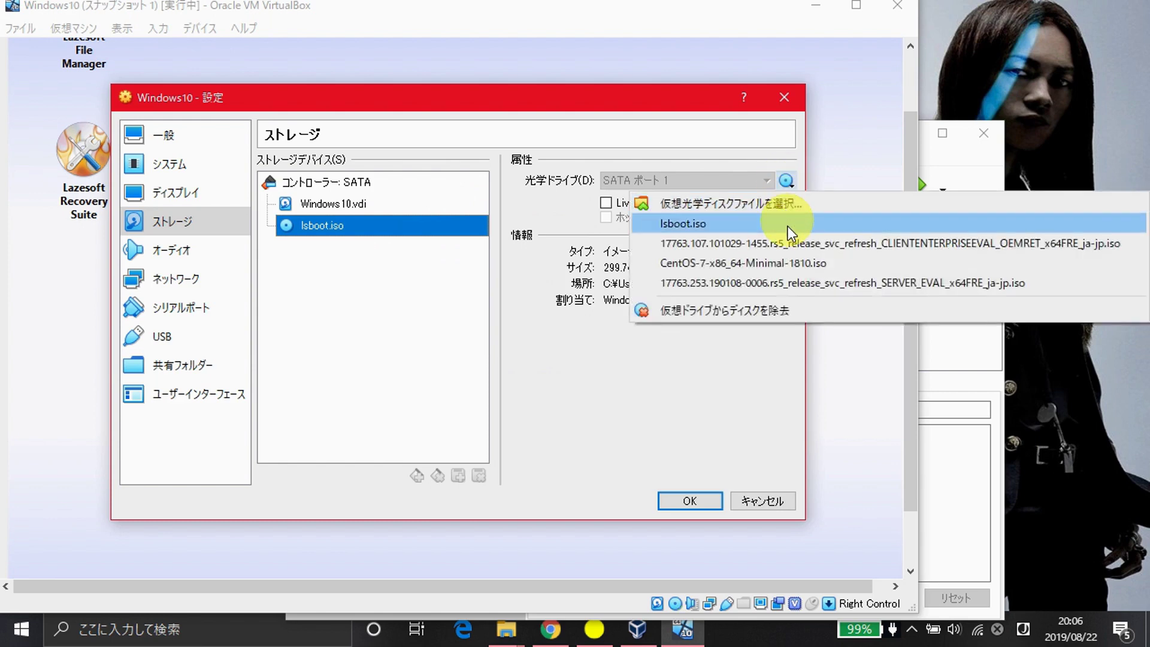
click(790, 245)
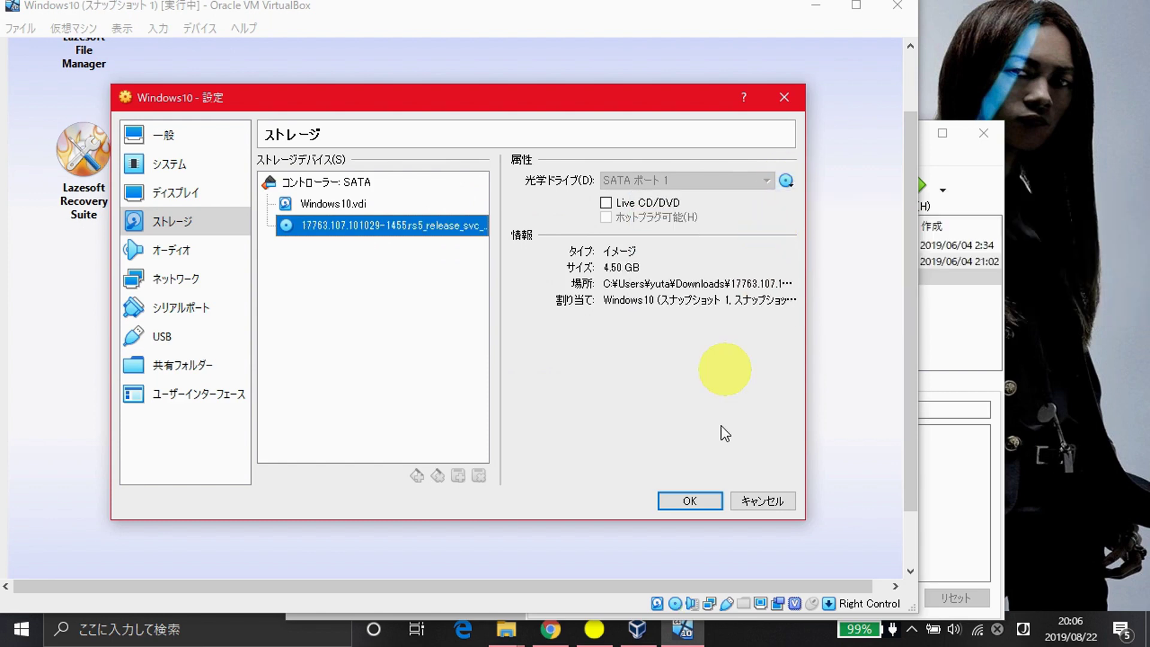
- Confirm the new disc with OK, then reset the Windows10 VM from the 仮想マシン menu
click(693, 492)
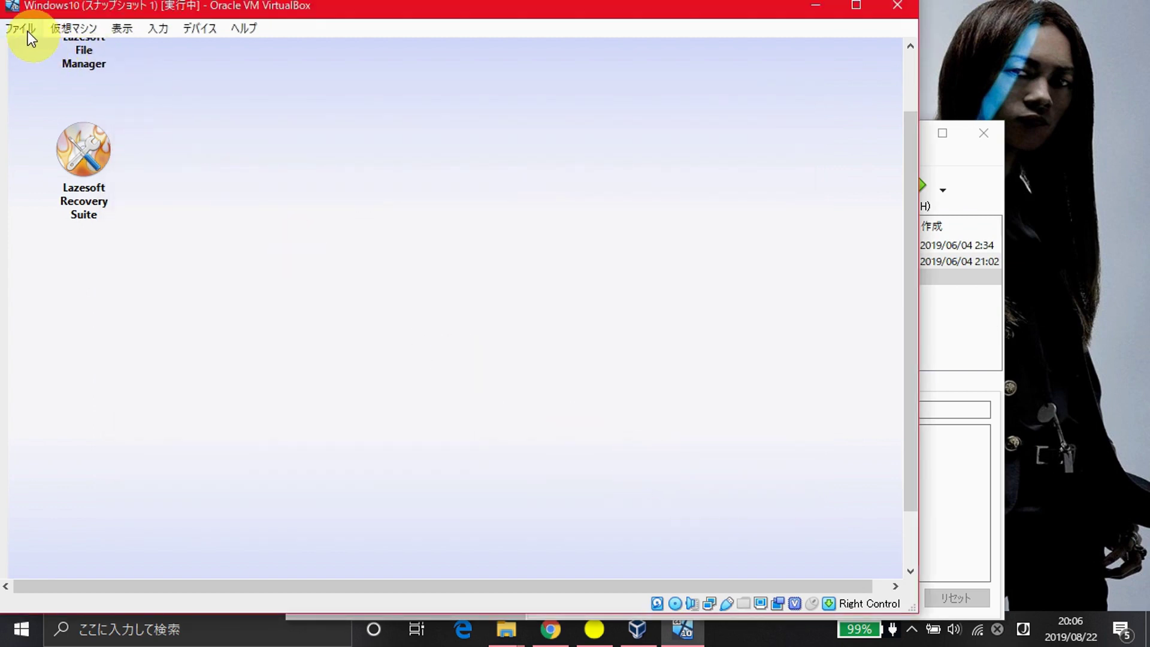
click(29, 32)
mouse_move(52, 28)
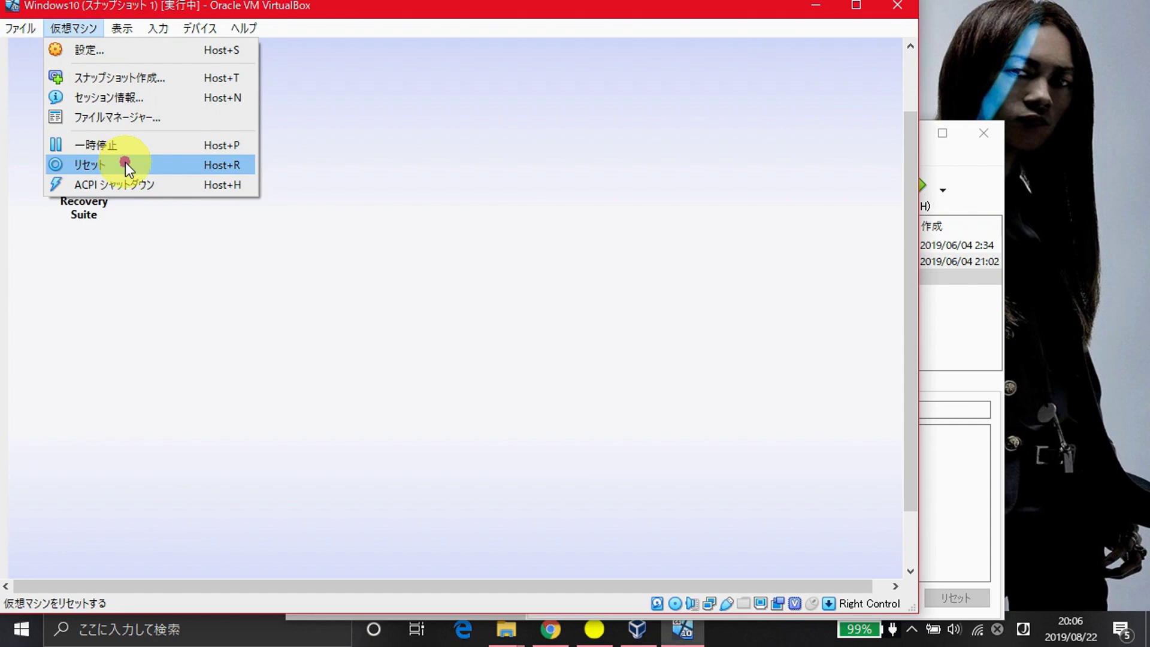
click(125, 165)
click(449, 373)
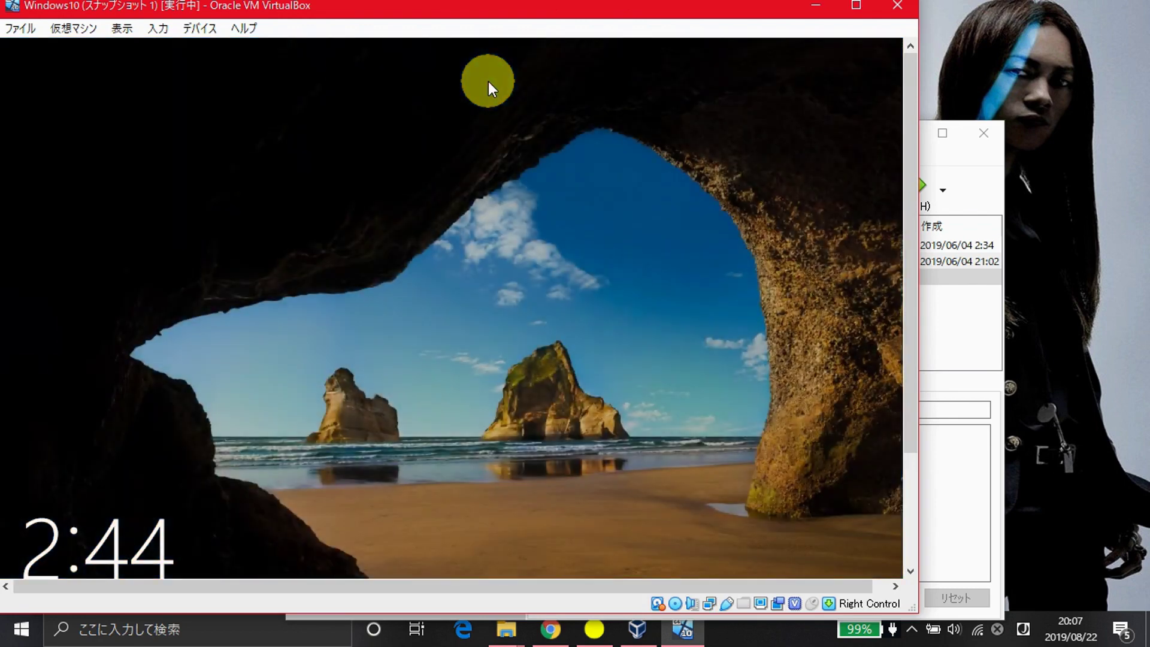
- Get past the lock screen and sign in with the empty password to reach the Windows 10 desktop
click(451, 308)
key(Return)
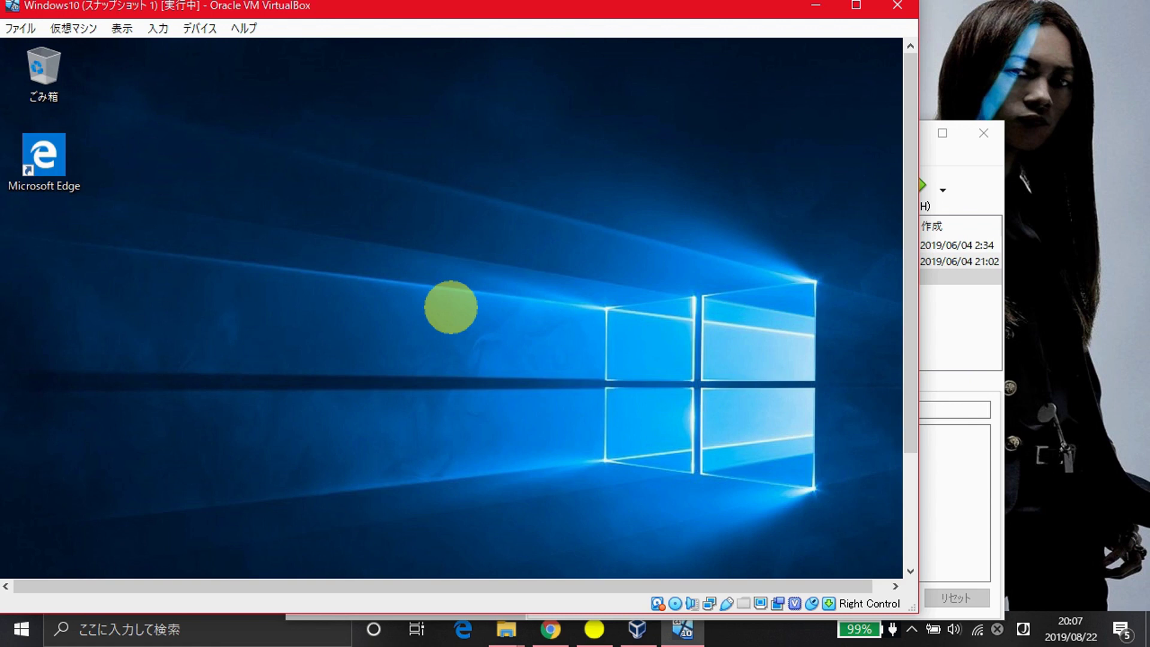
key(a)
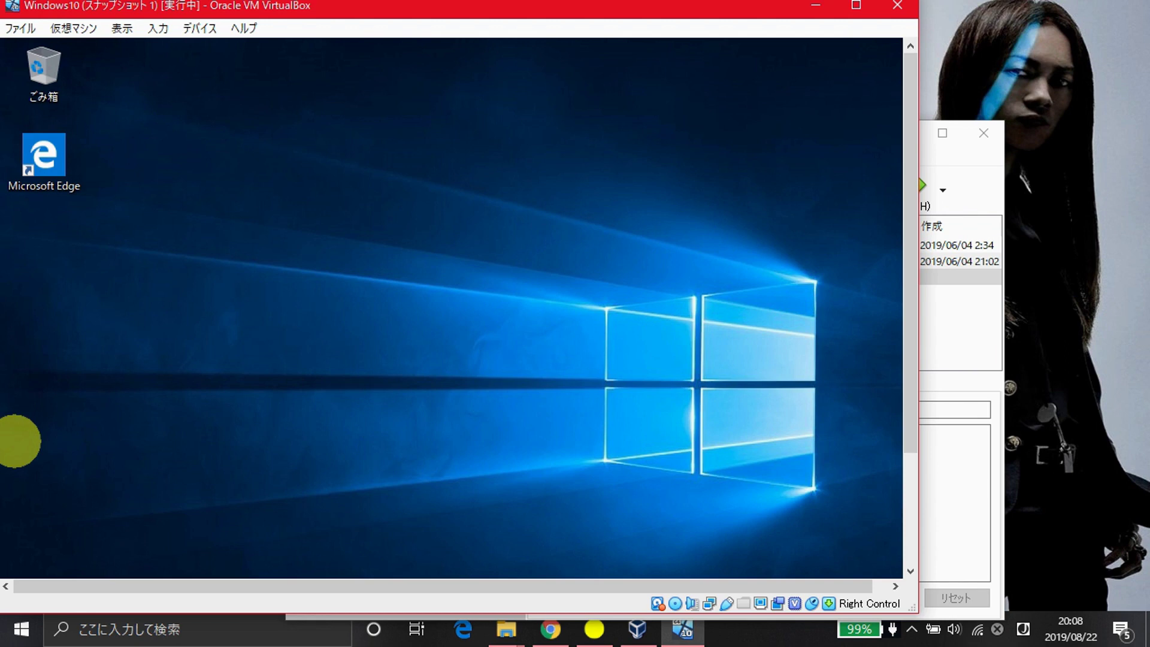
click(501, 258)
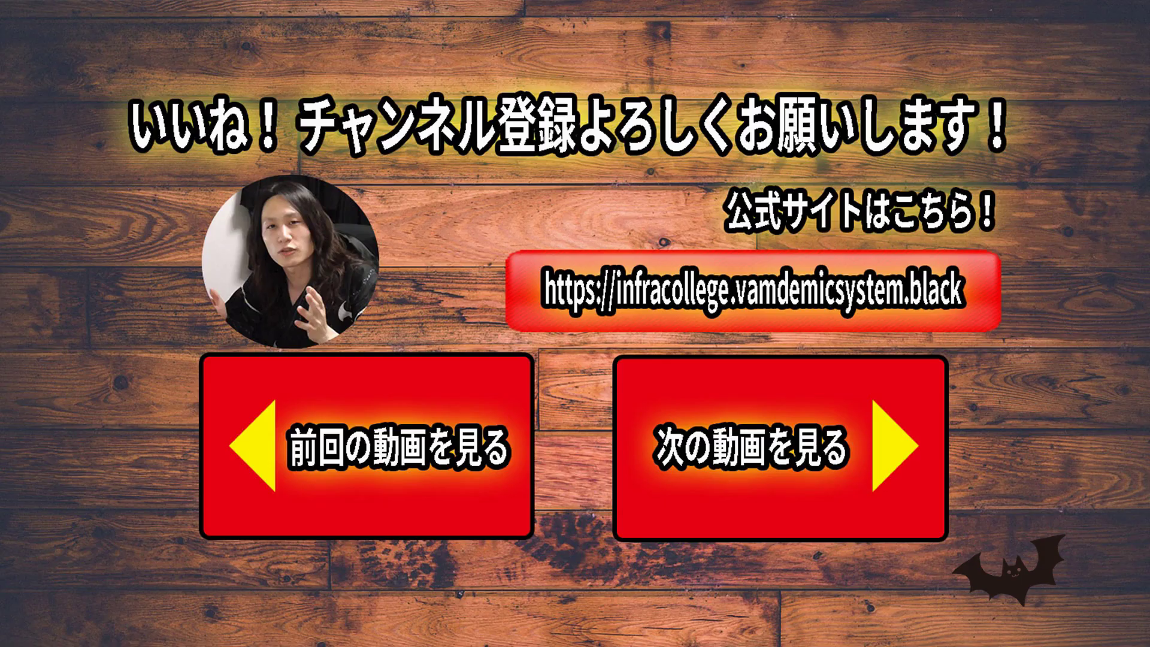